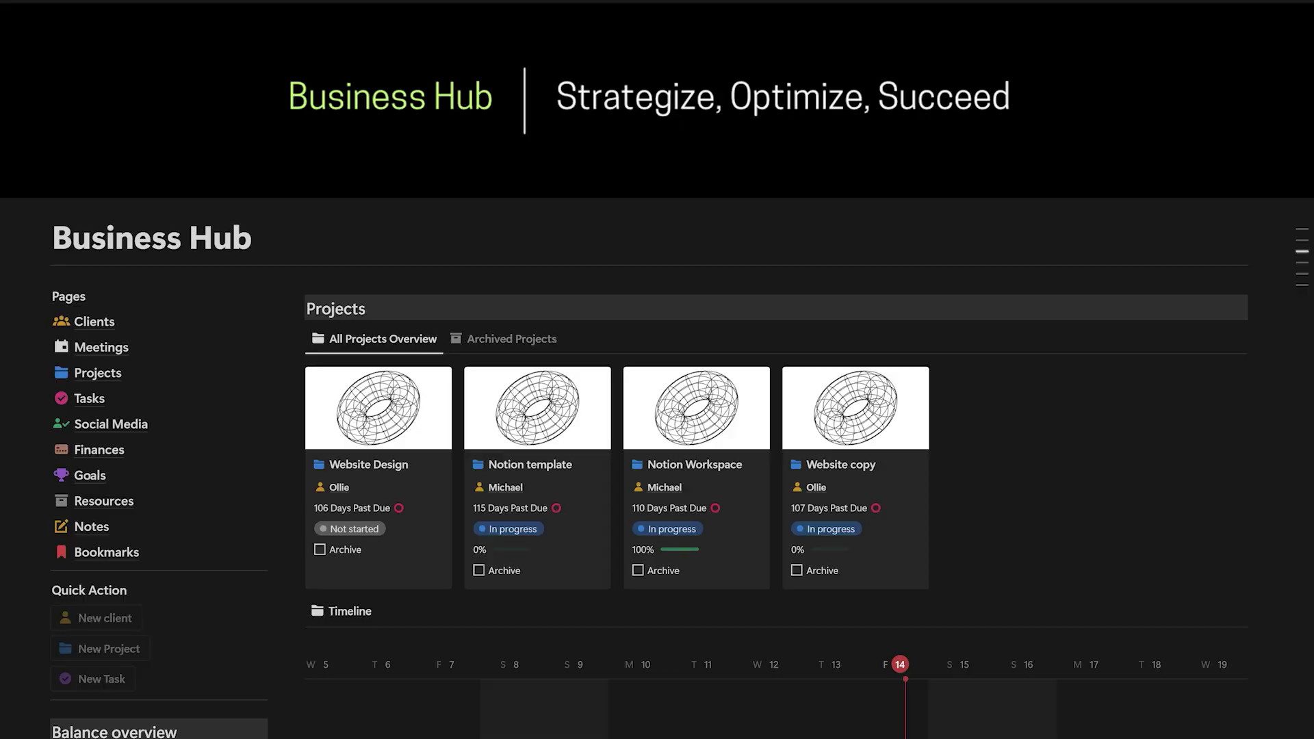
pyautogui.scroll(-10, 658, 370)
pyautogui.scroll(-12, 657, 370)
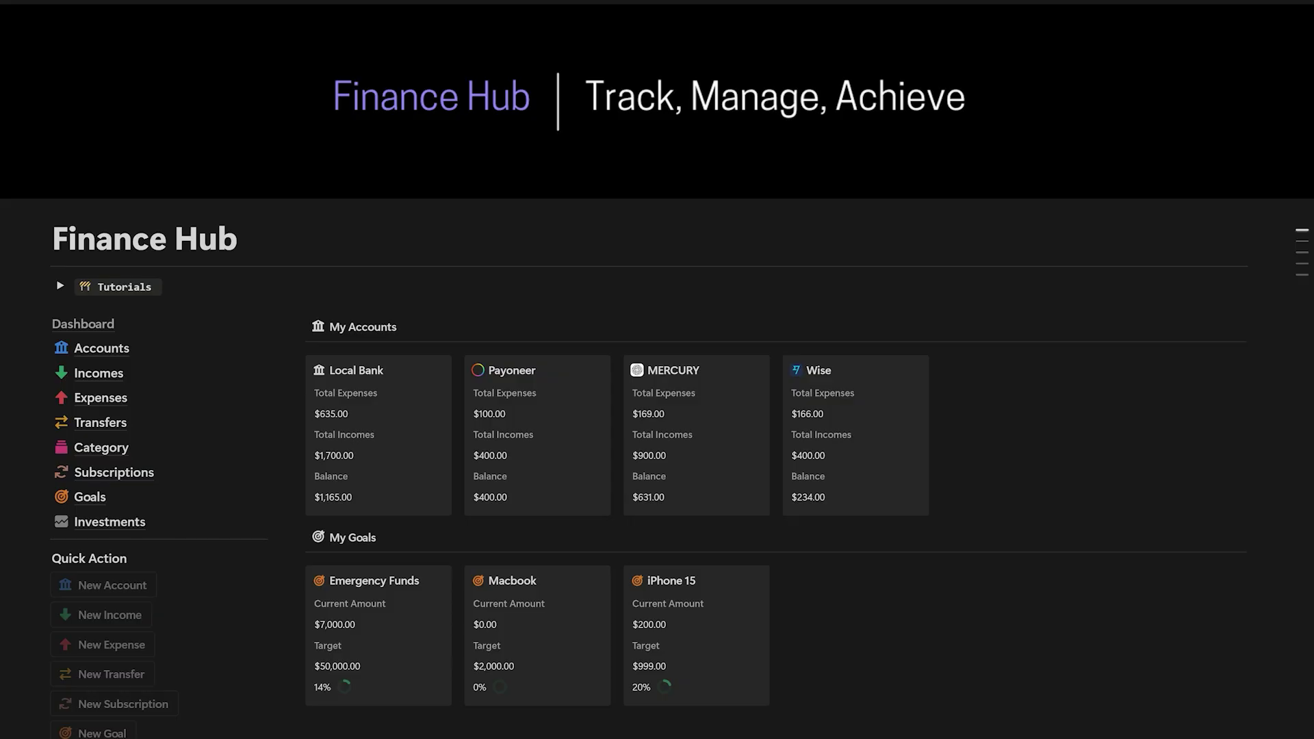
pyautogui.scroll(-15, 657, 369)
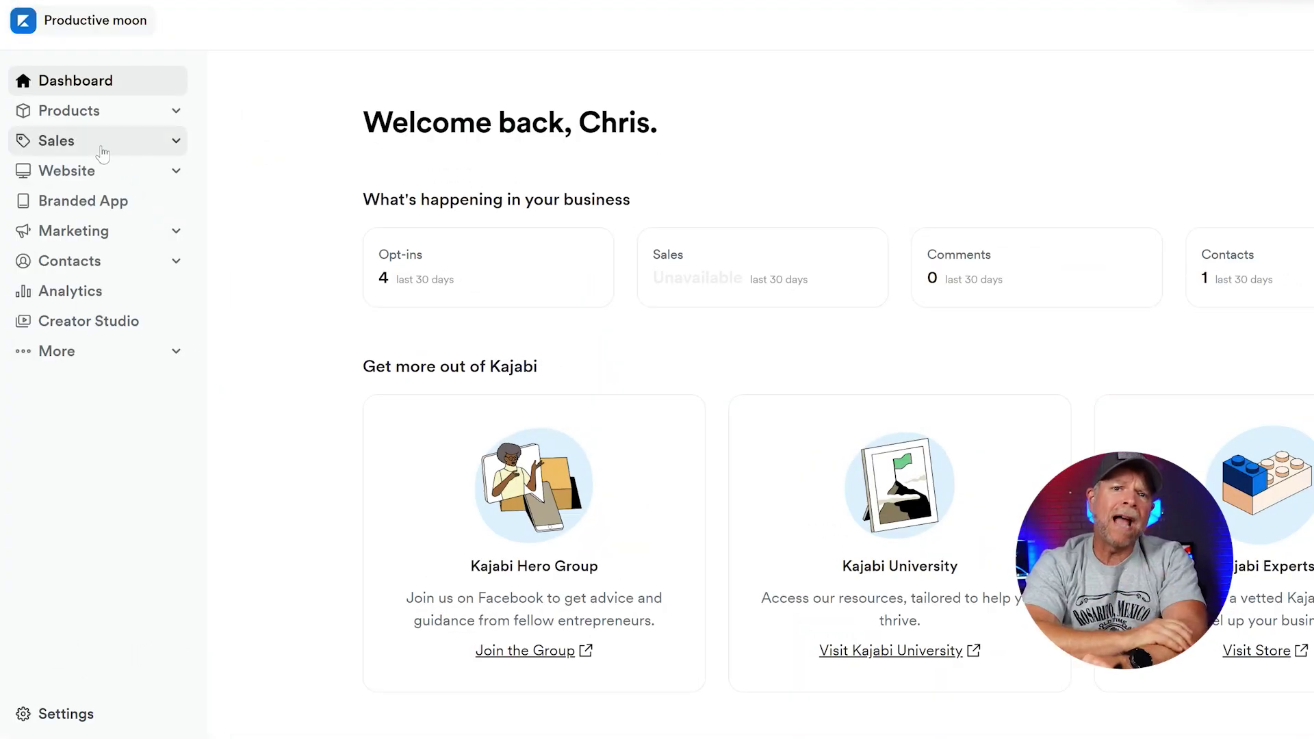
# Open the website's design page, browse the saved templates and start customizing the Prosper template
pyautogui.click(69, 171)
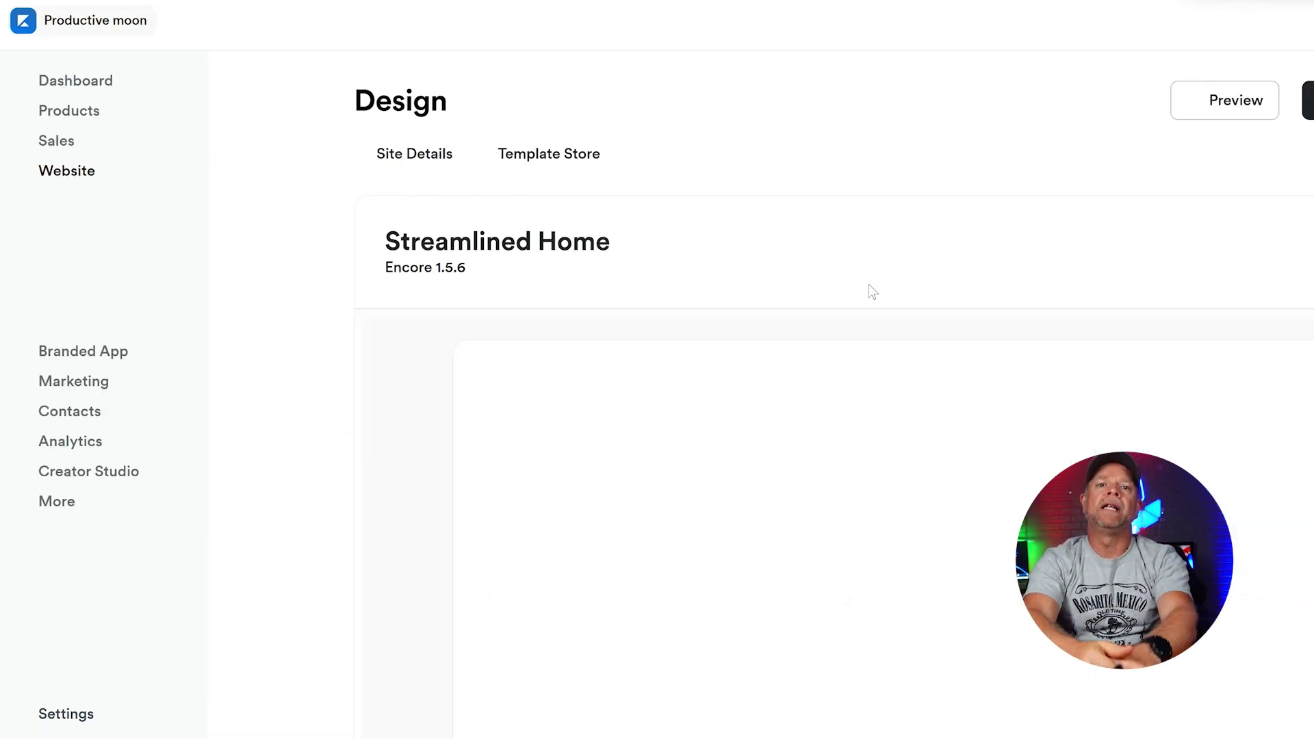
pyautogui.scroll(-10, 835, 331)
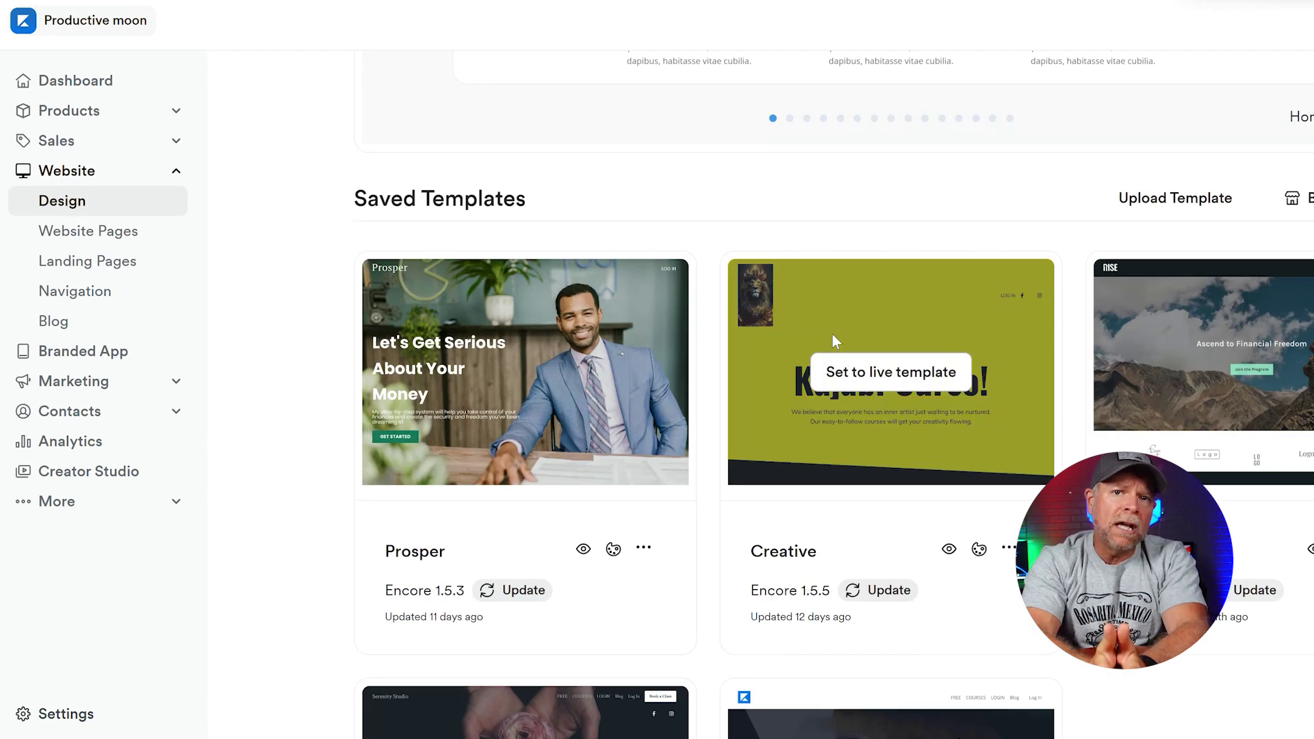
pyautogui.scroll(-2, 833, 337)
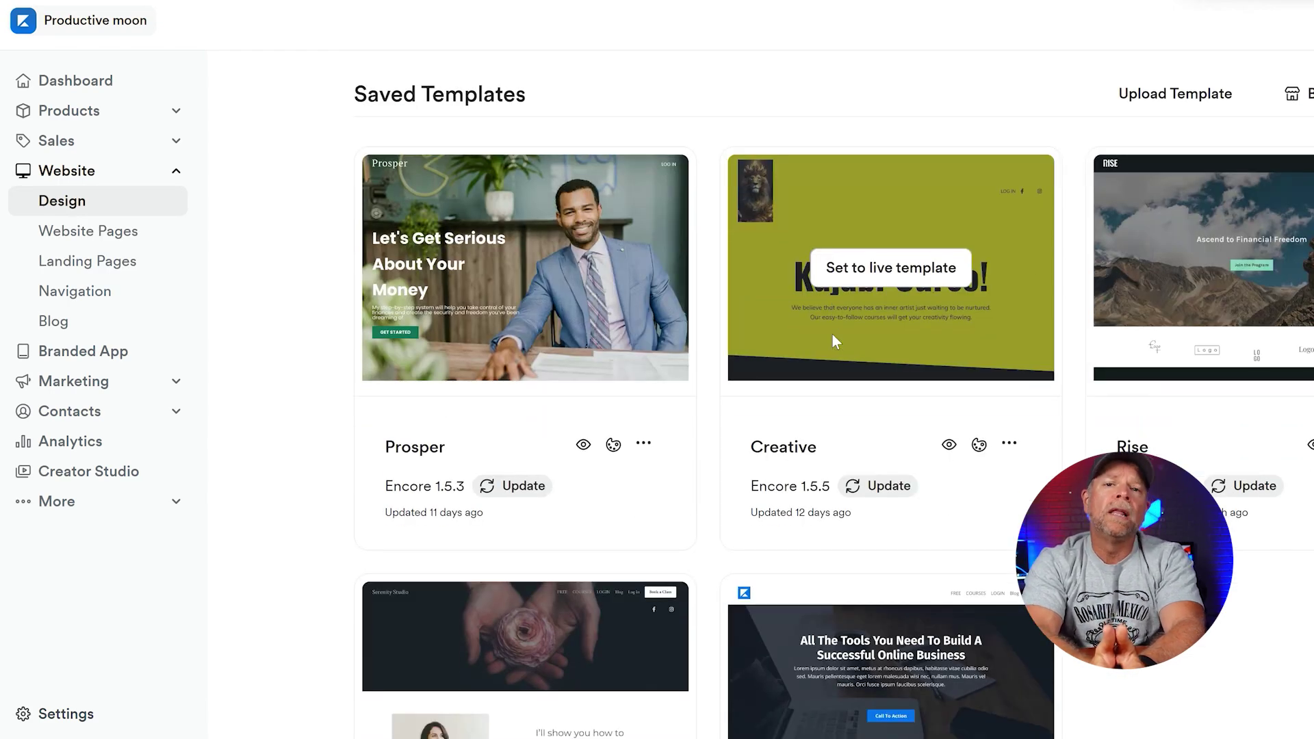
pyautogui.scroll(6, 833, 336)
pyautogui.scroll(2, 833, 335)
pyautogui.scroll(-4, 833, 335)
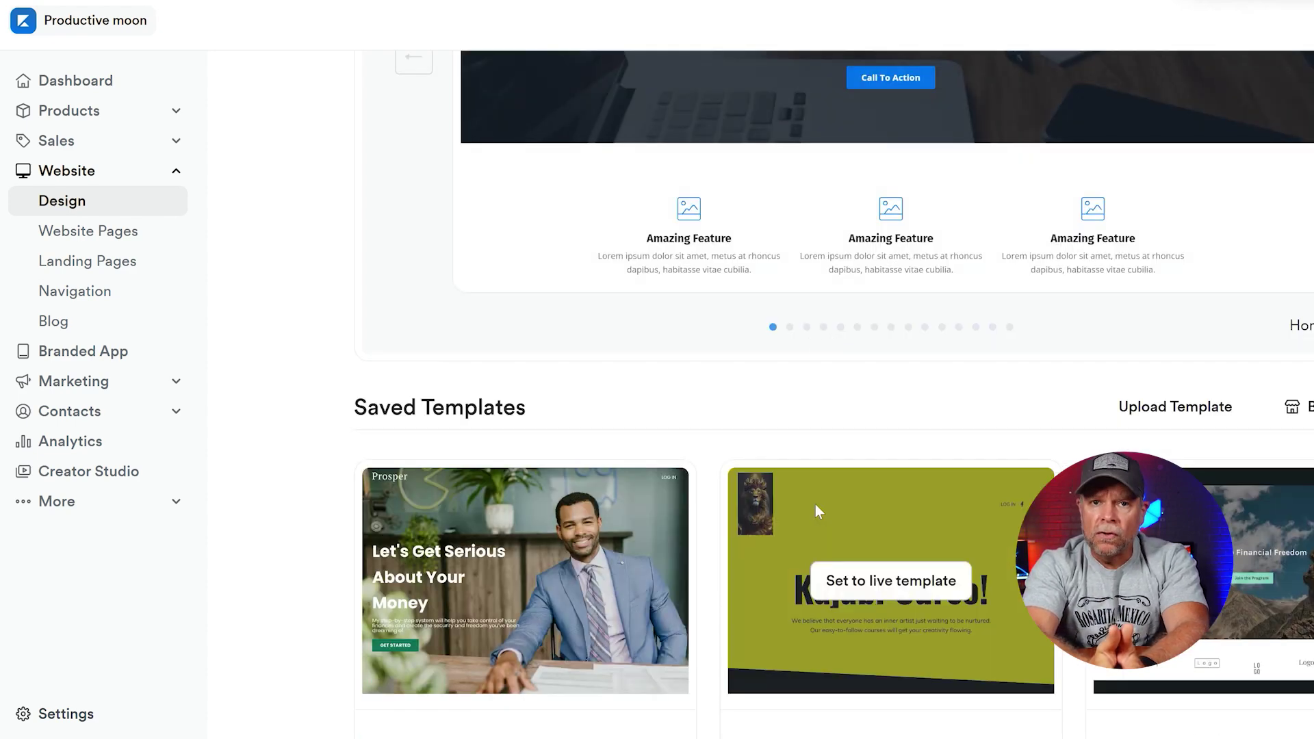
pyautogui.scroll(-2, 816, 504)
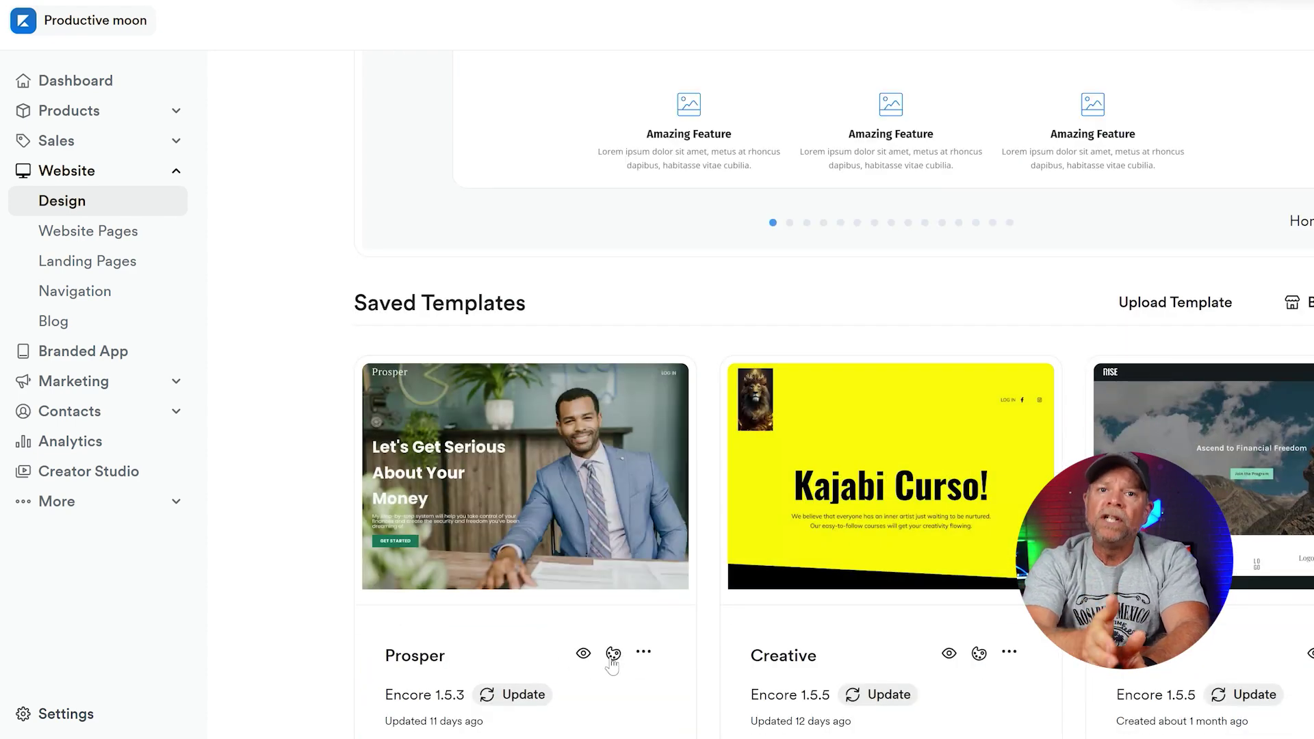
pyautogui.click(613, 654)
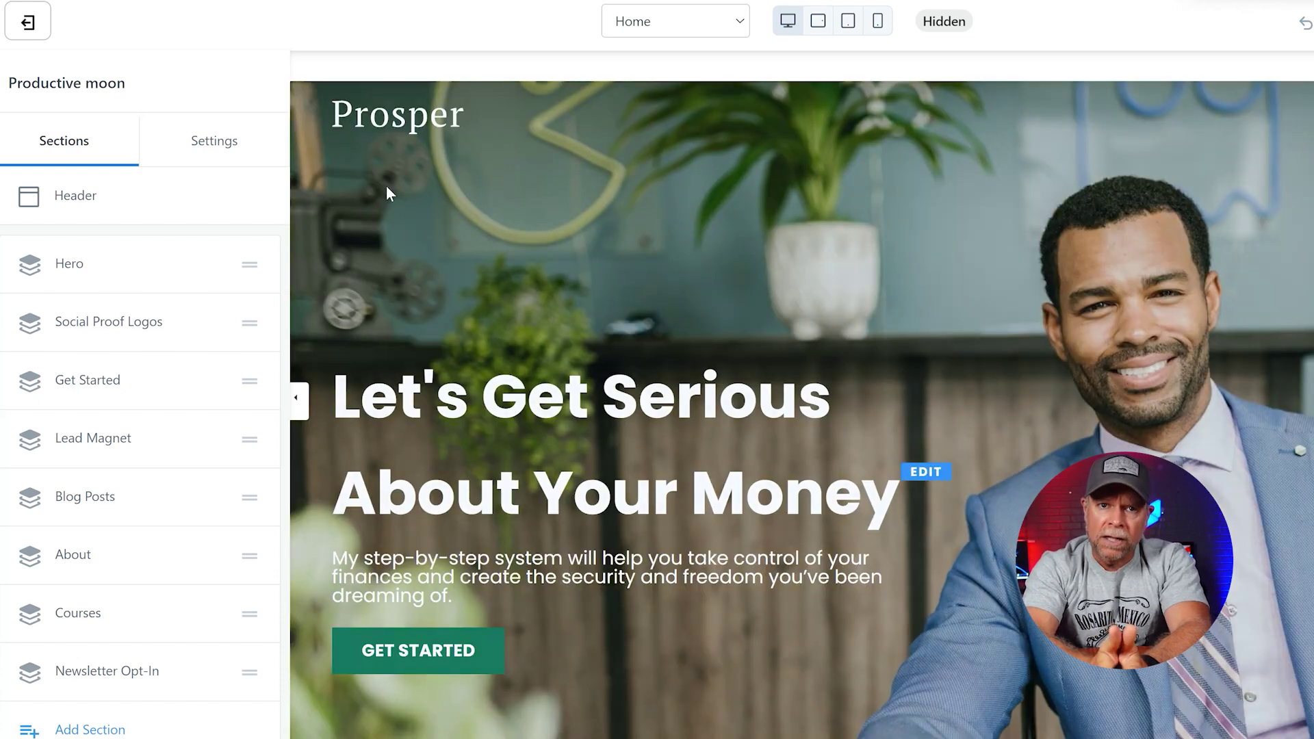
# Set the Prosper template's body font to Montserrat in its style guide settings
pyautogui.click(218, 143)
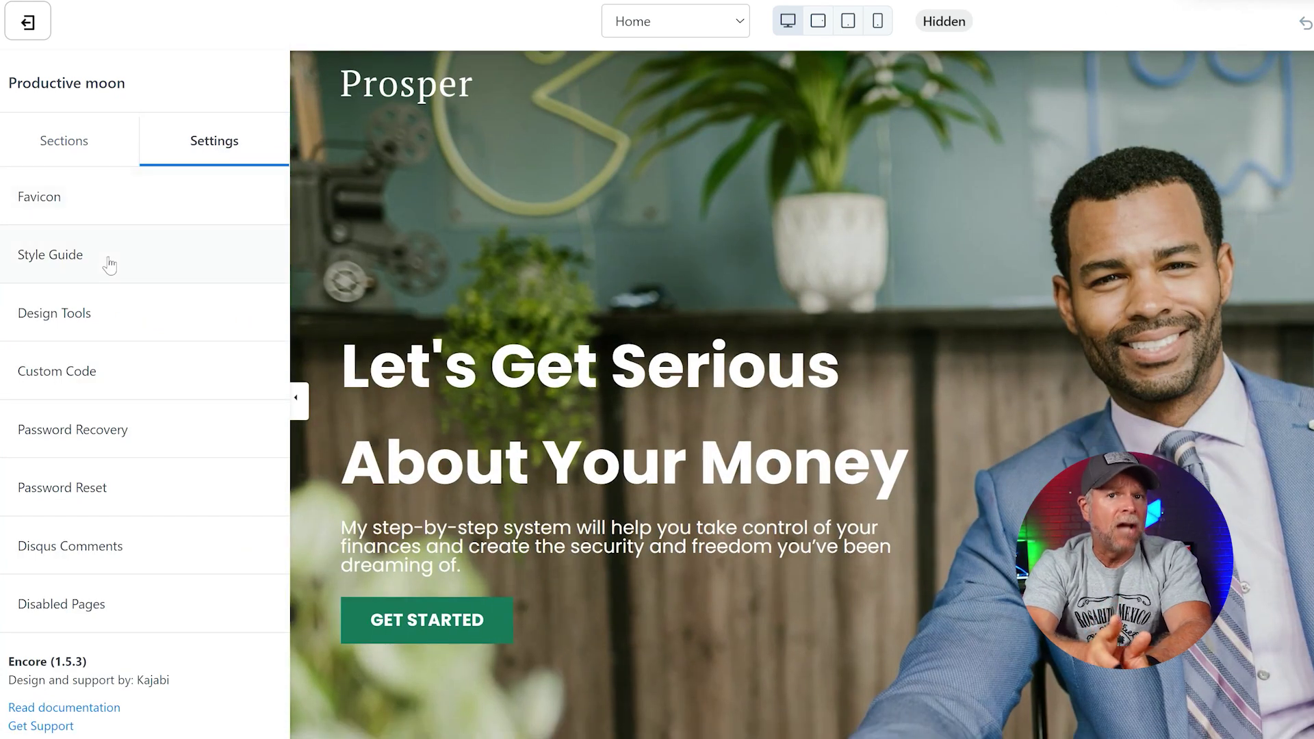
pyautogui.click(109, 261)
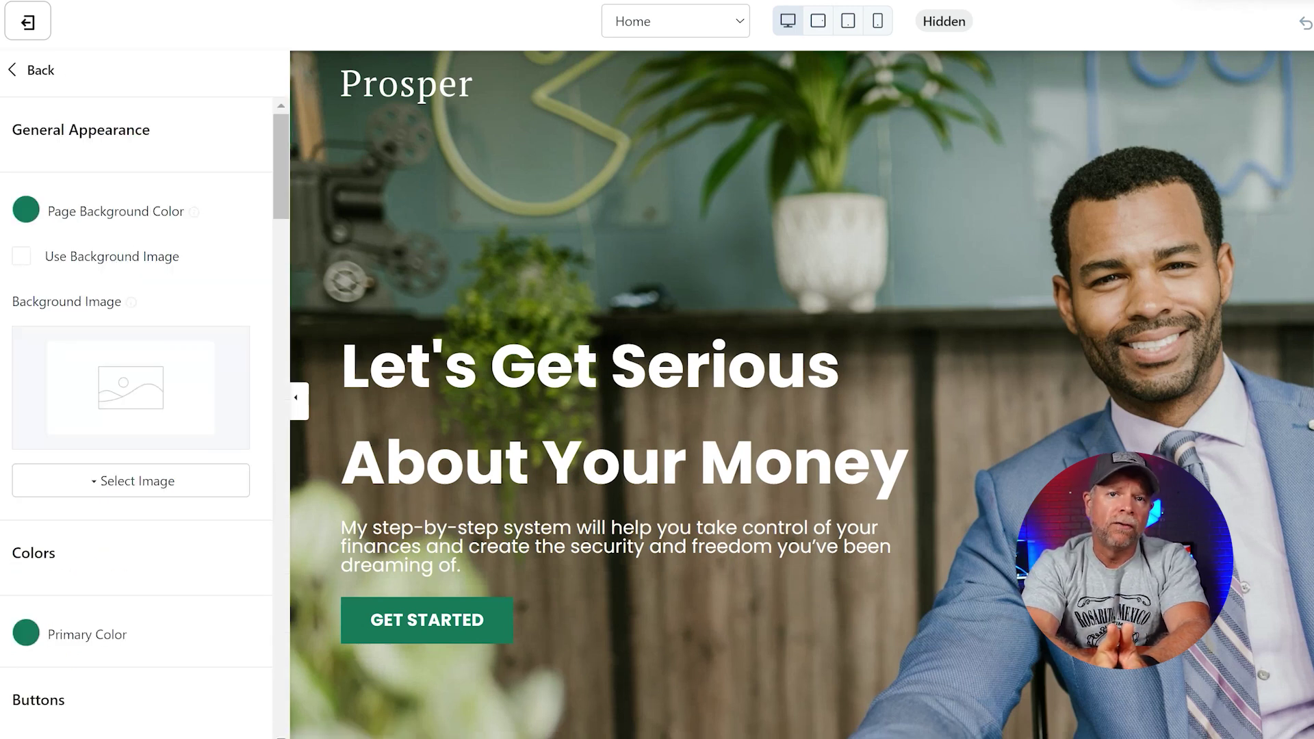
pyautogui.scroll(-5, 118, 455)
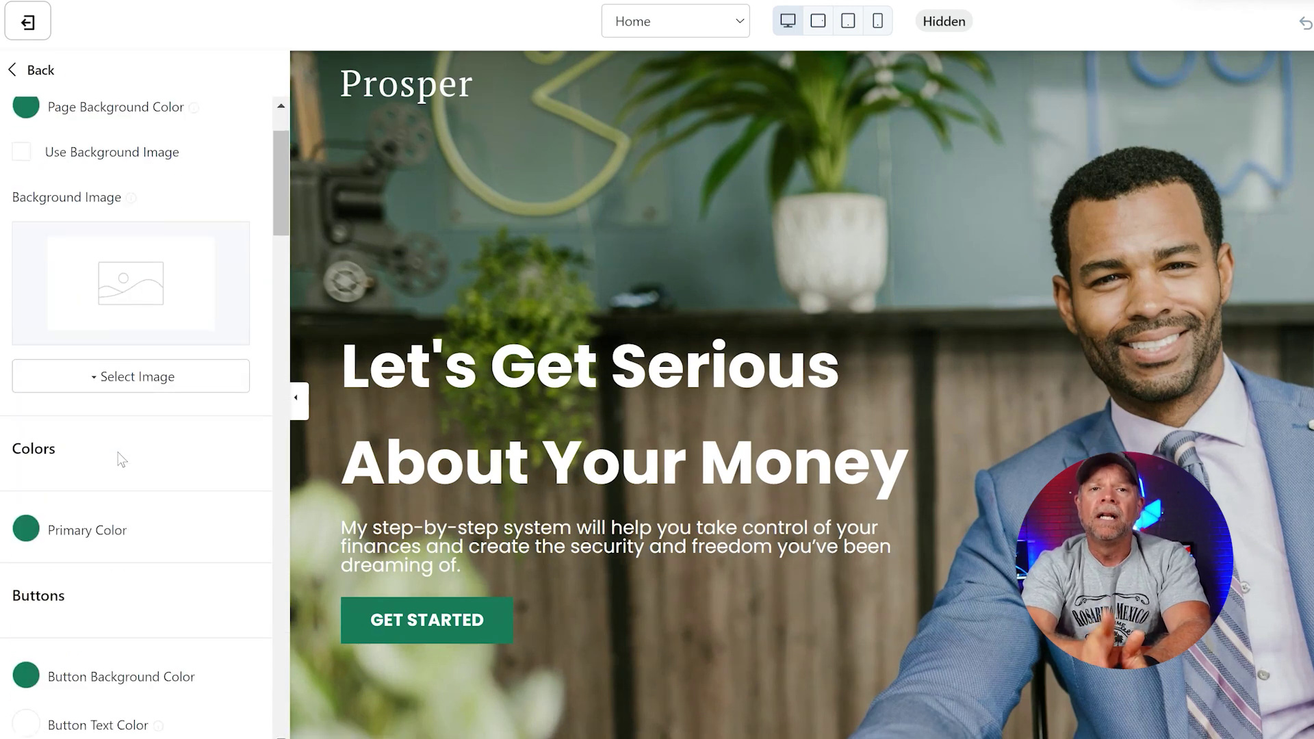
pyautogui.scroll(-4, 119, 457)
pyautogui.scroll(-5, 122, 458)
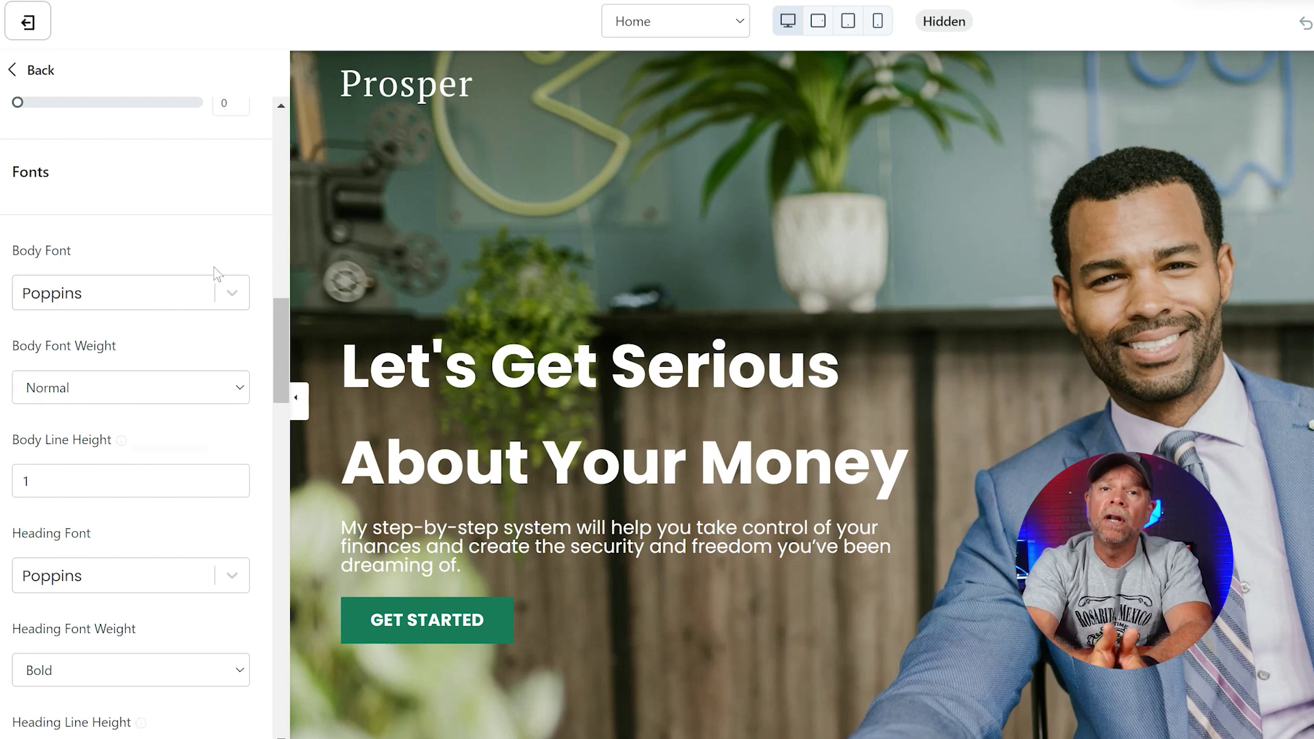
pyautogui.click(165, 303)
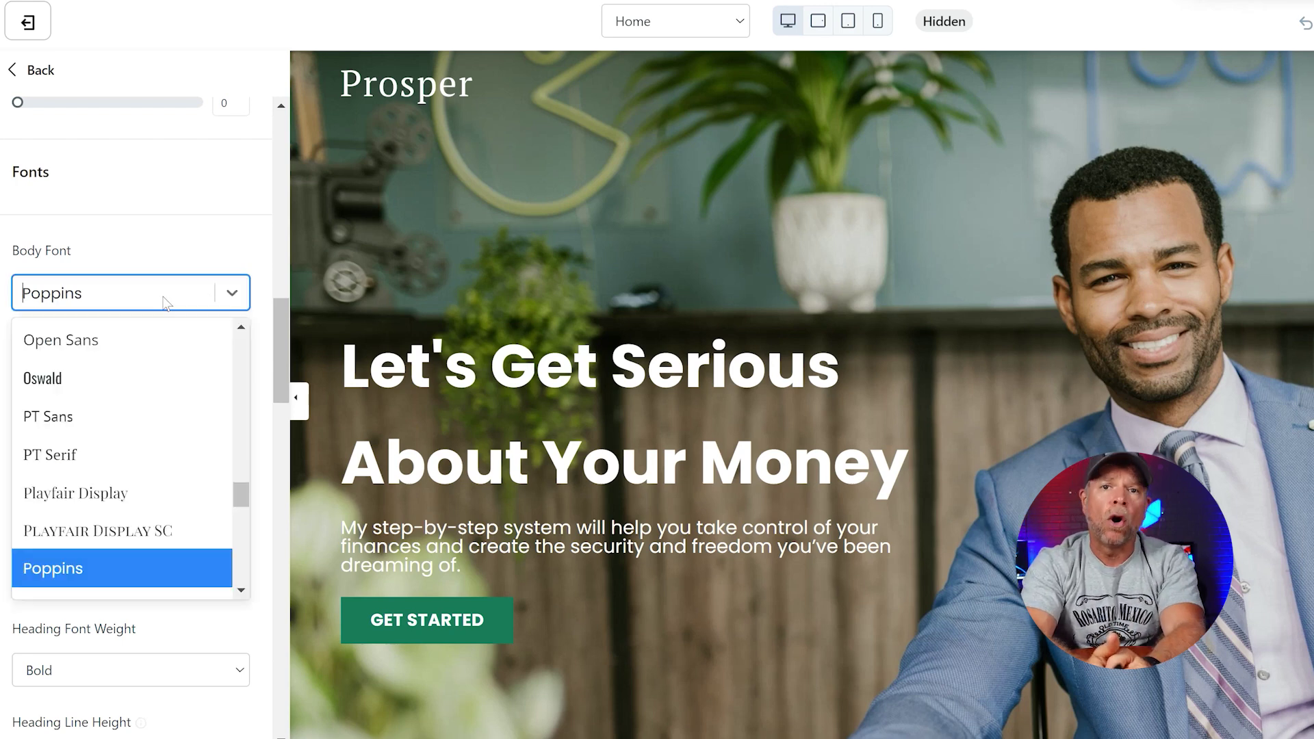
pyautogui.click(165, 303)
pyautogui.click(165, 304)
pyautogui.write('m')
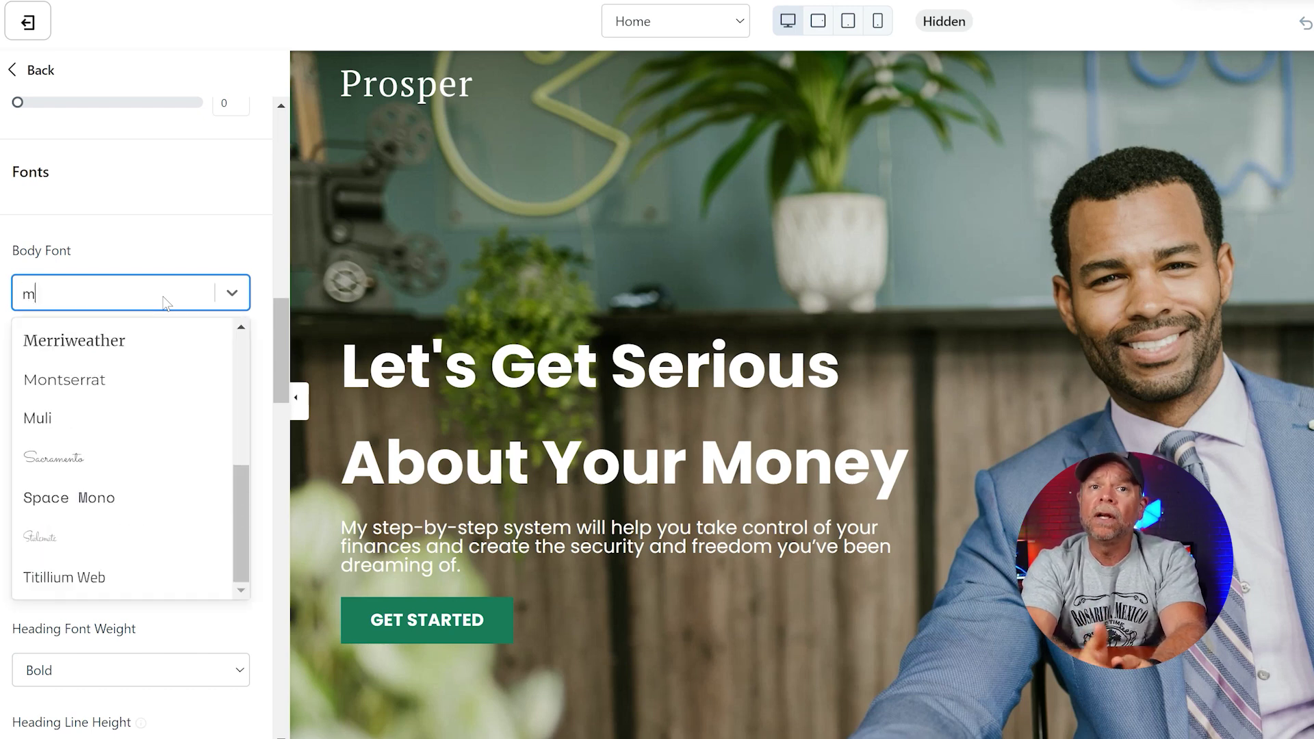
pyautogui.write('on')
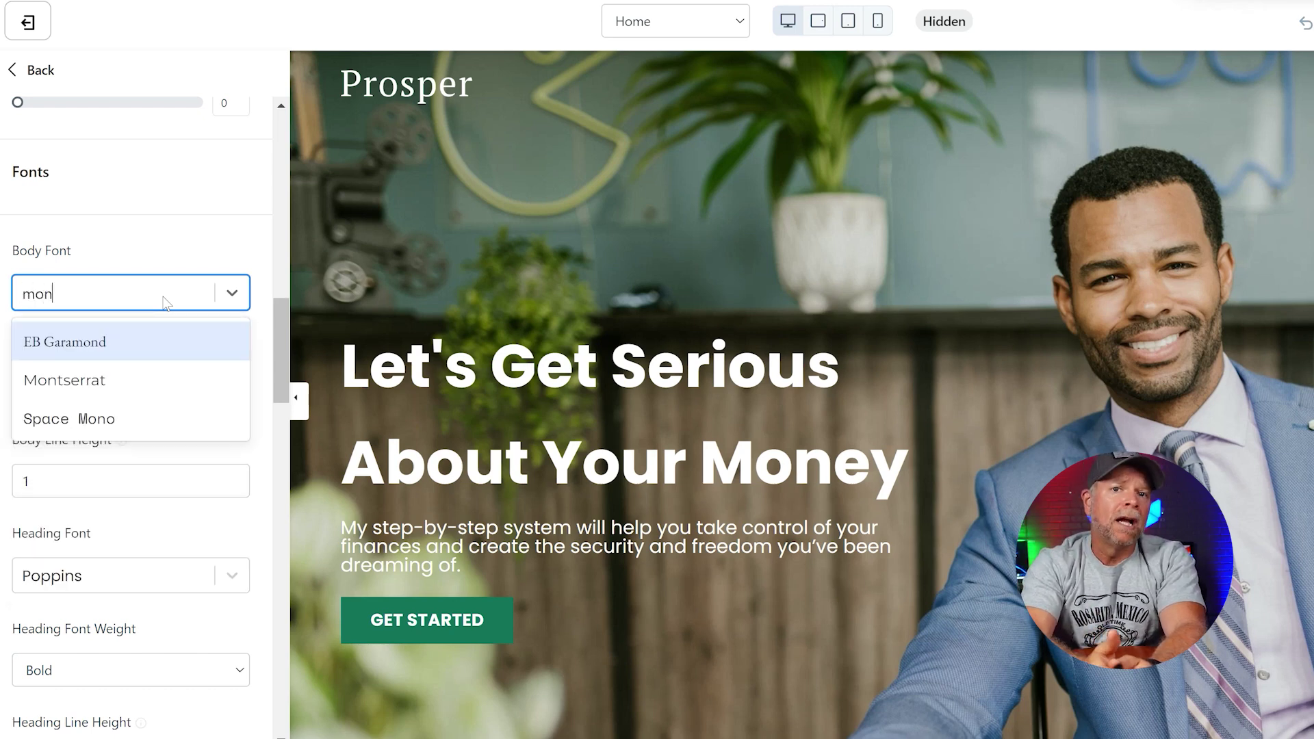
pyautogui.click(134, 381)
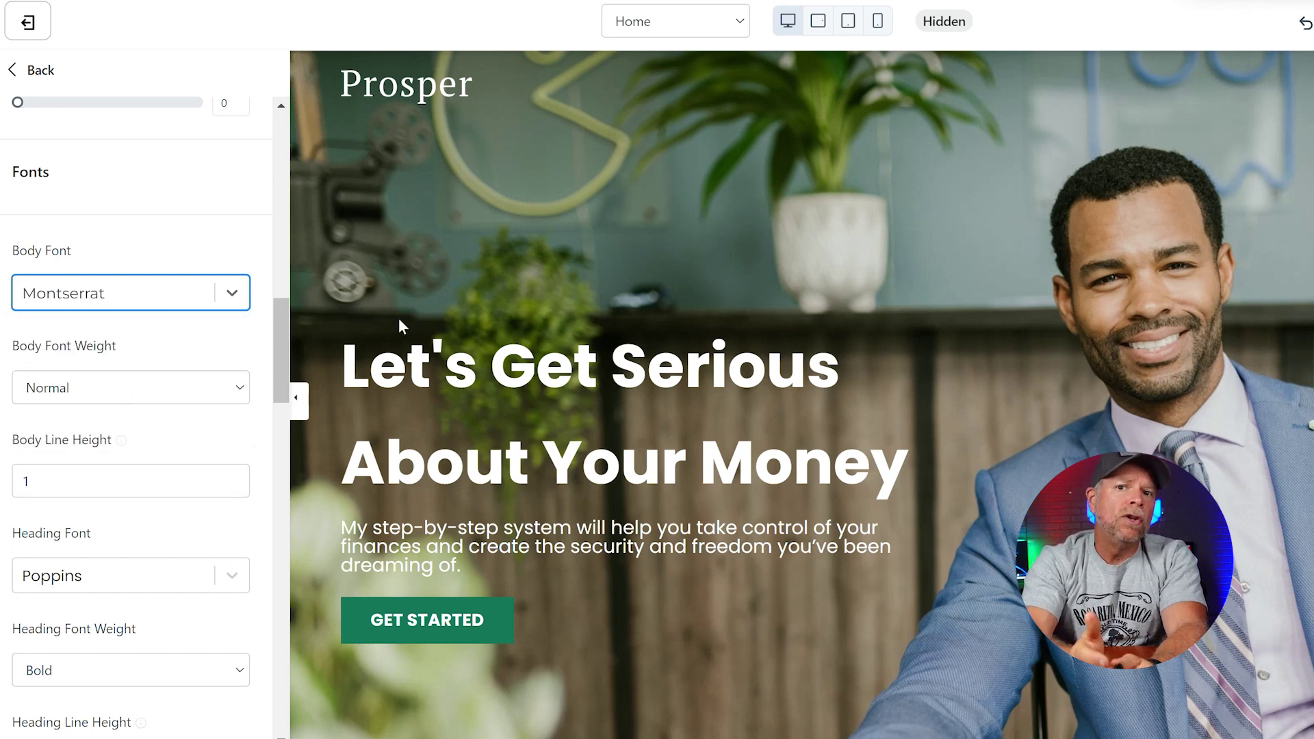
# Review the heading font weight options and save the changes to the Prosper template
pyautogui.scroll(-2, 105, 498)
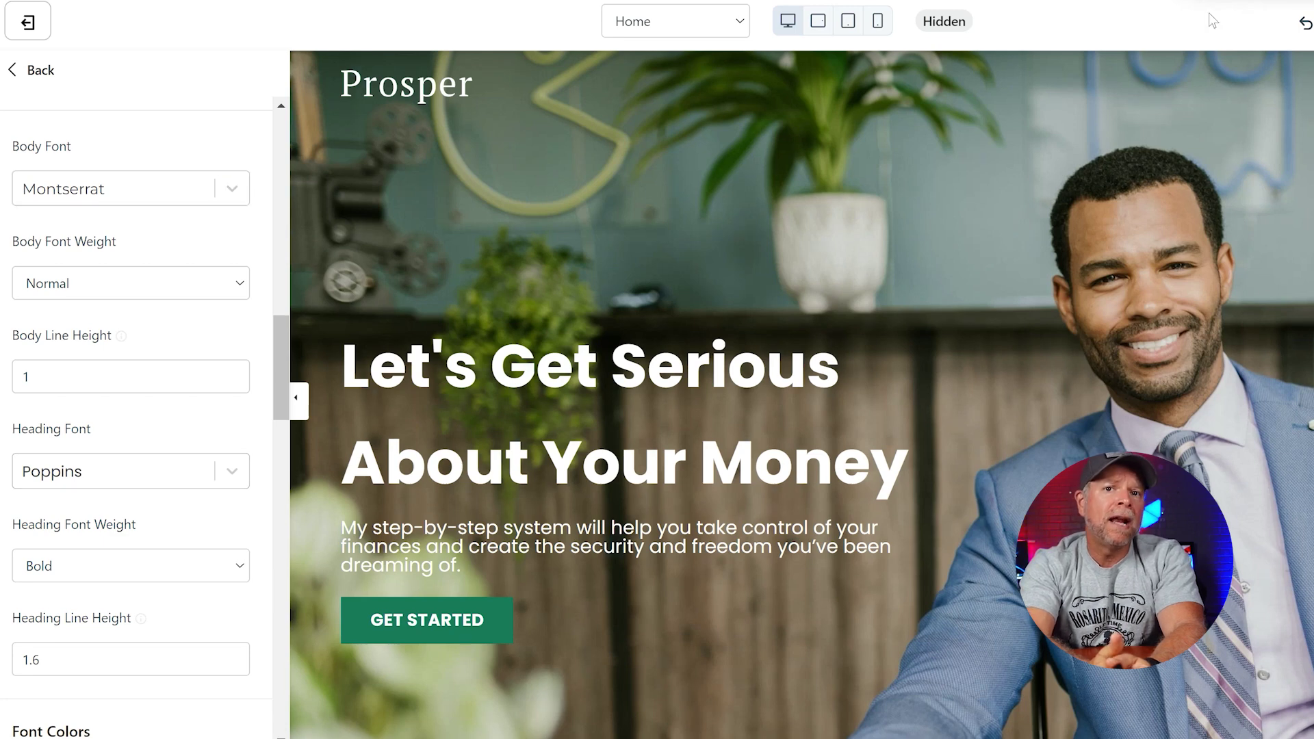
pyautogui.click(146, 574)
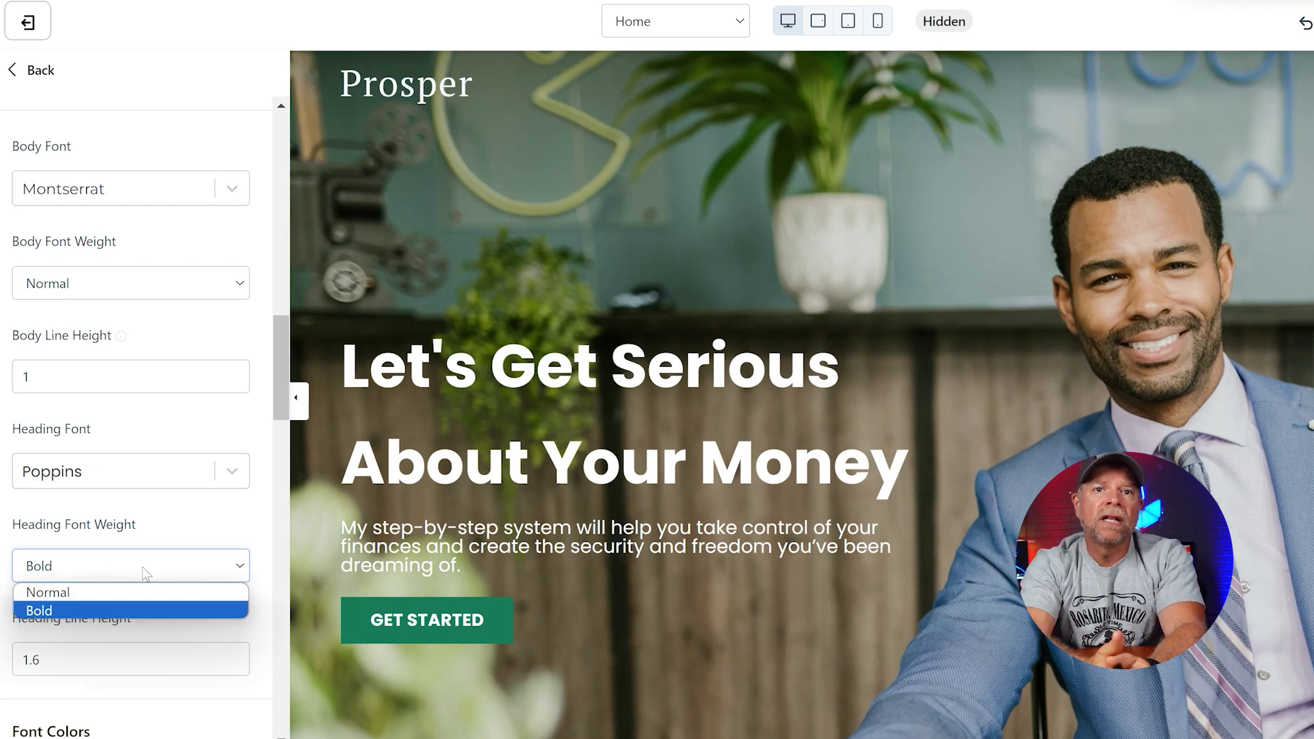
pyautogui.click(166, 524)
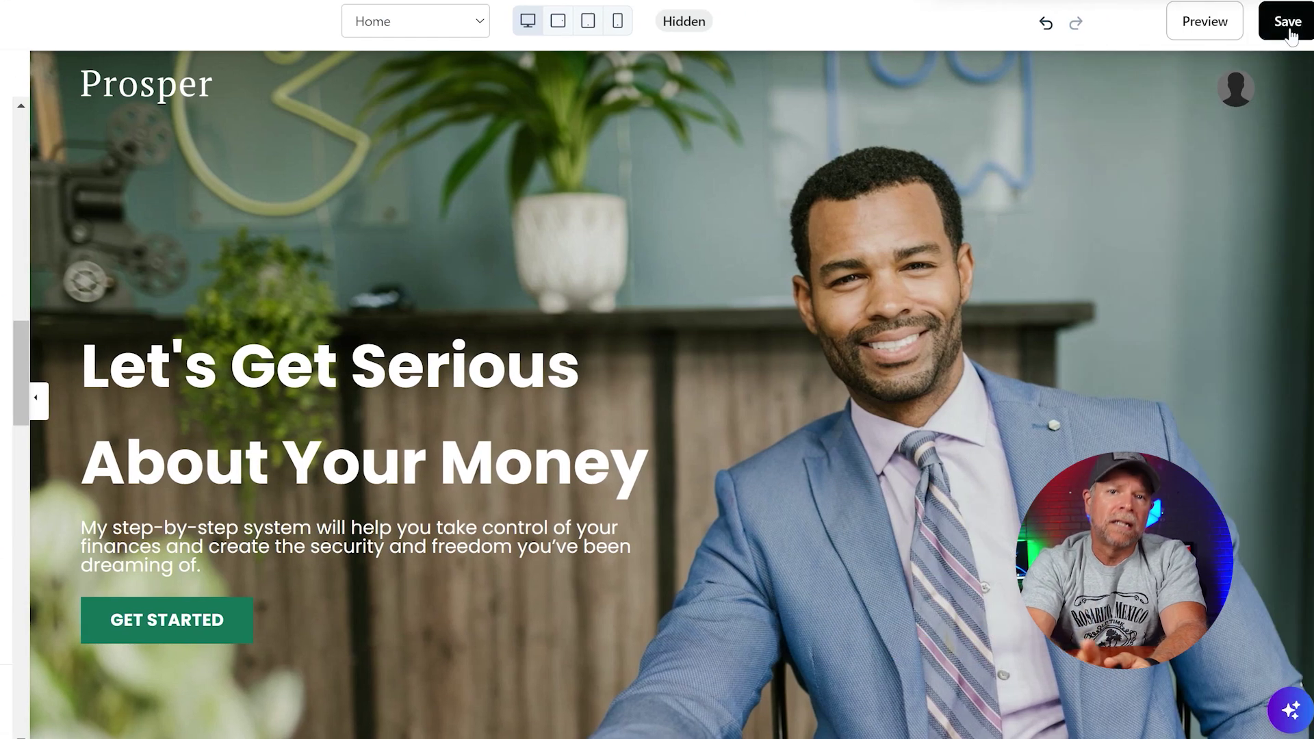
pyautogui.click(1289, 24)
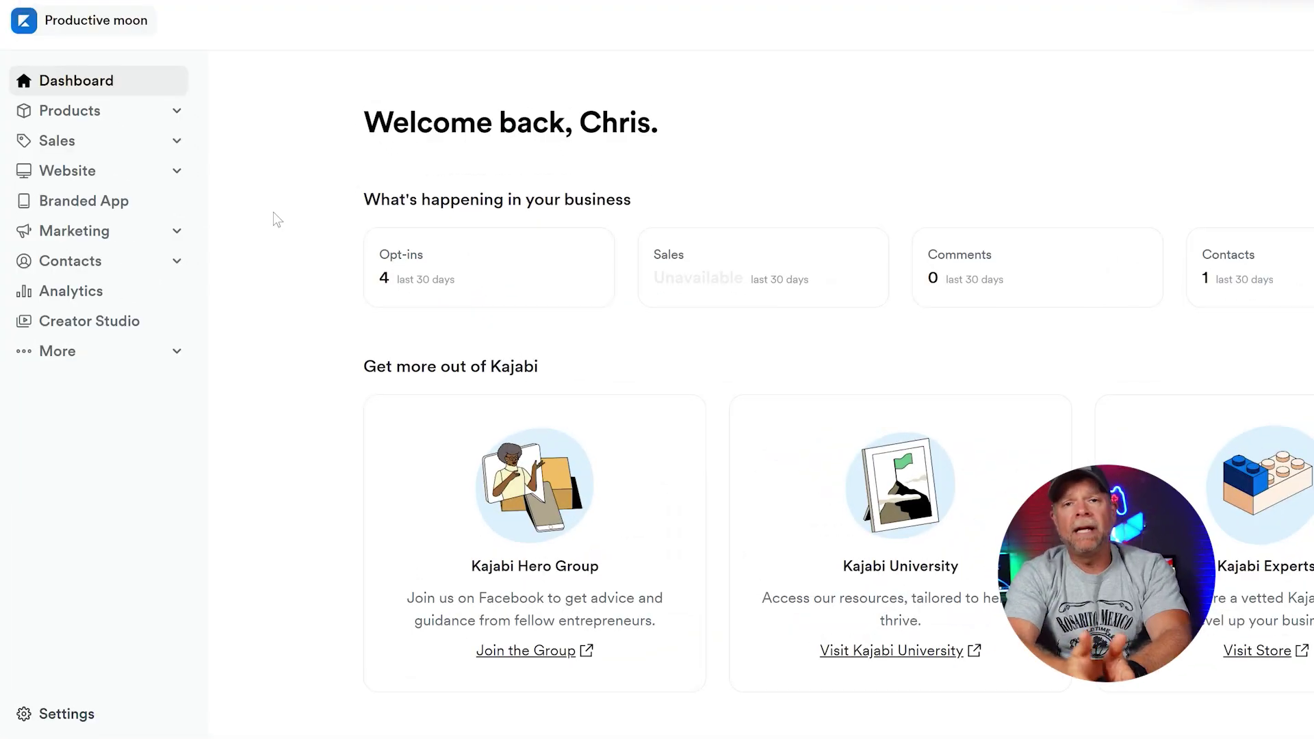
# Create a new landing page from the Grit template with the title "demo"
pyautogui.click(155, 185)
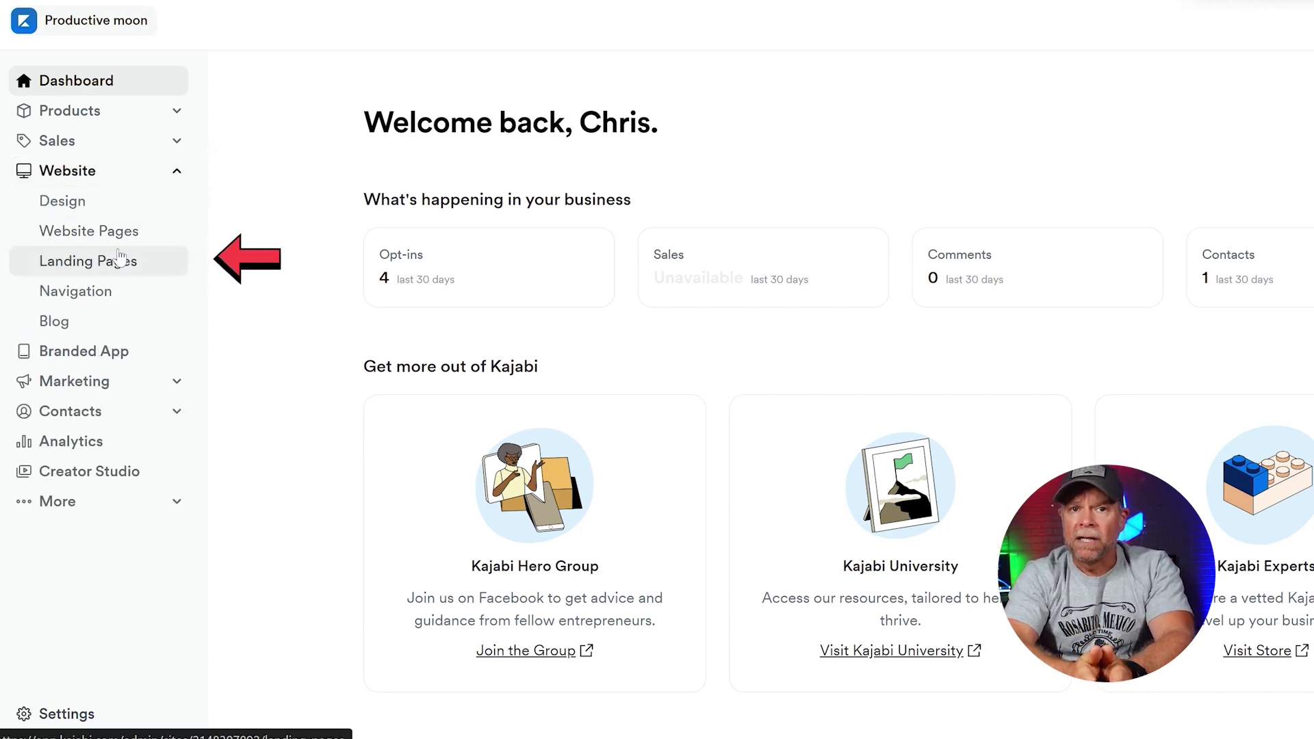
pyautogui.click(87, 261)
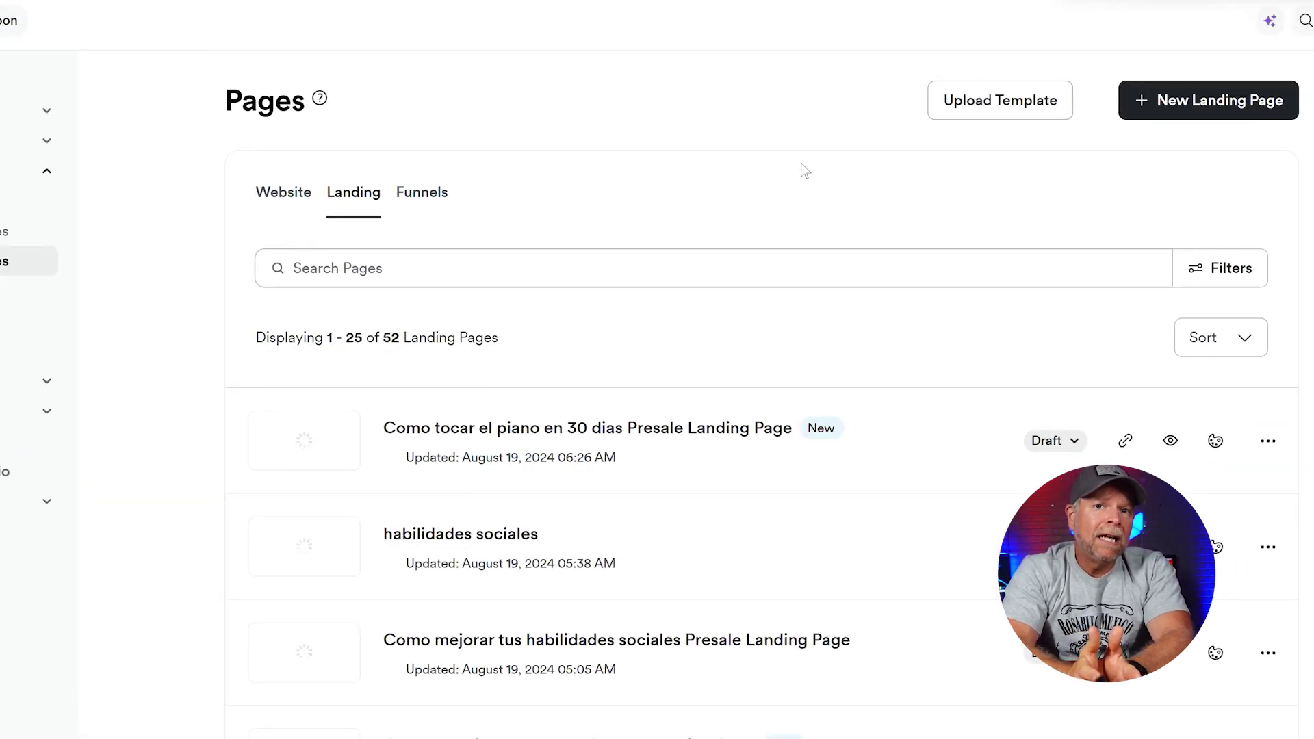
pyautogui.click(1267, 92)
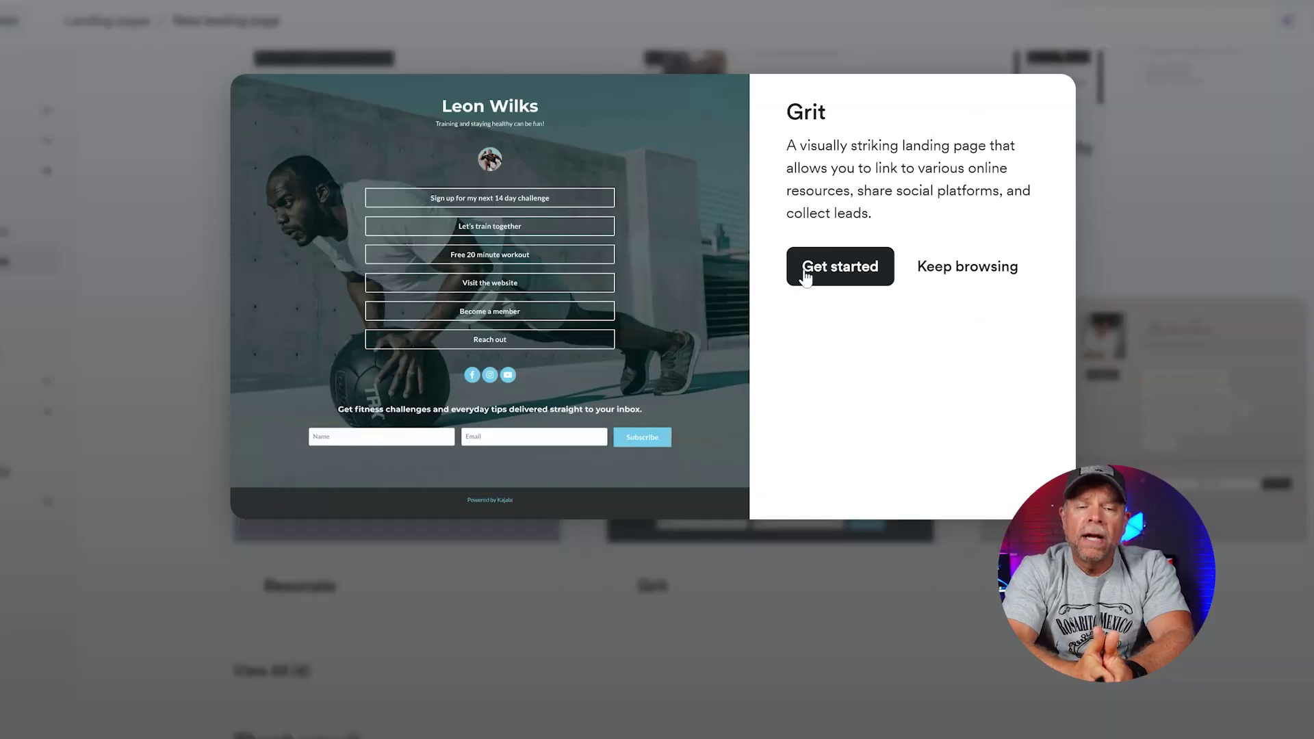
pyautogui.click(806, 277)
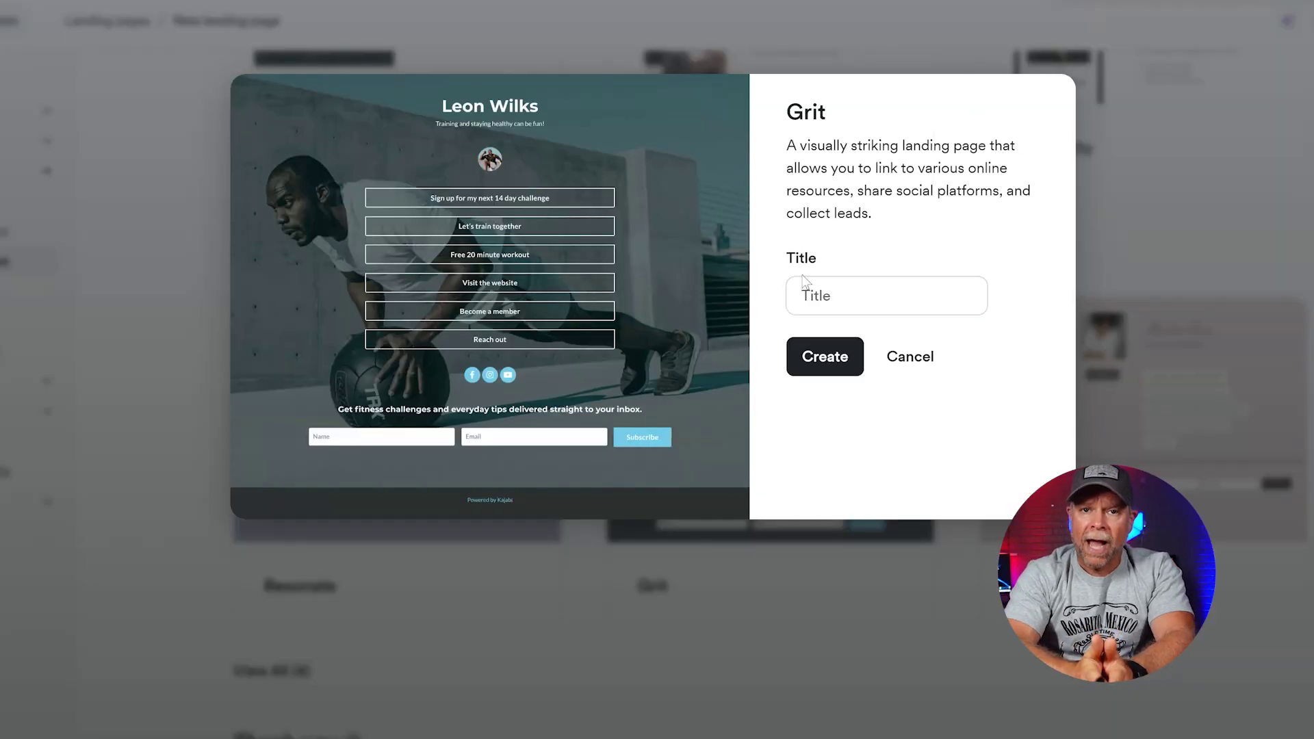
pyautogui.write('demo')
pyautogui.click(849, 355)
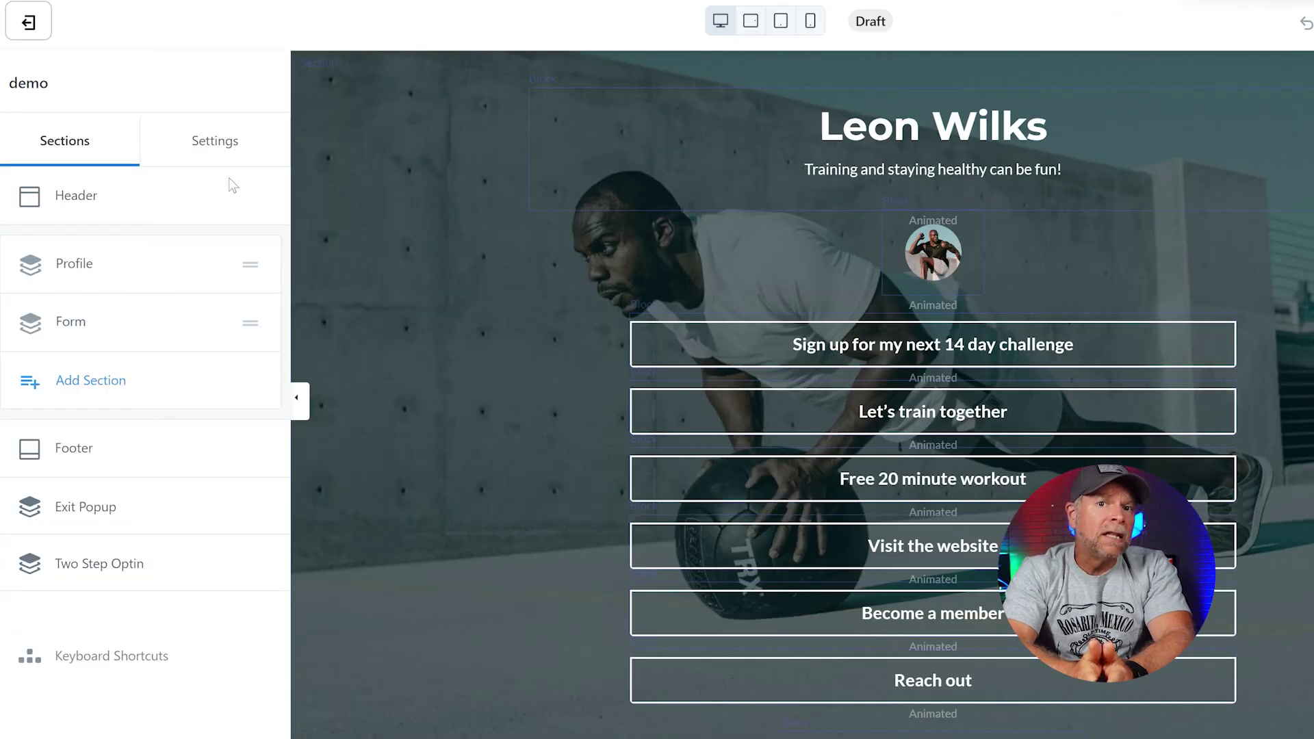
# Set the demo landing page's body font to Poppins in its style guide settings
pyautogui.click(232, 141)
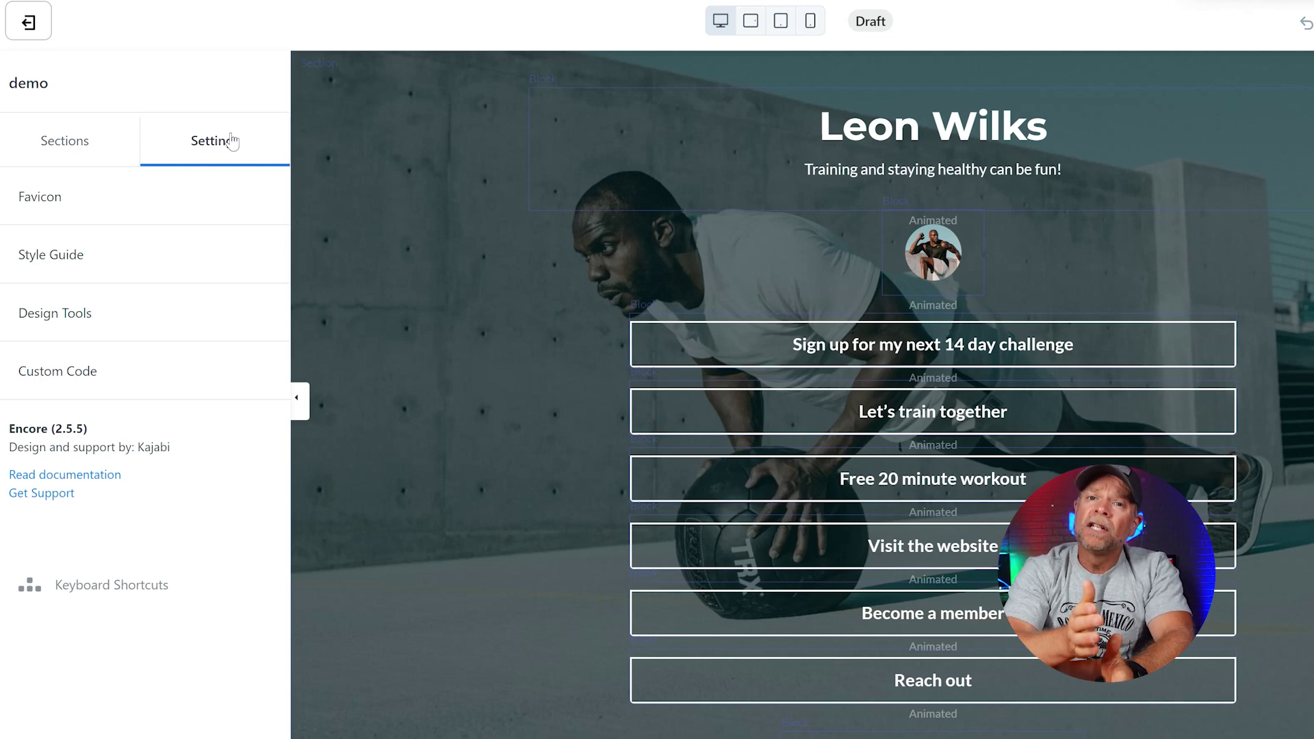
pyautogui.click(98, 267)
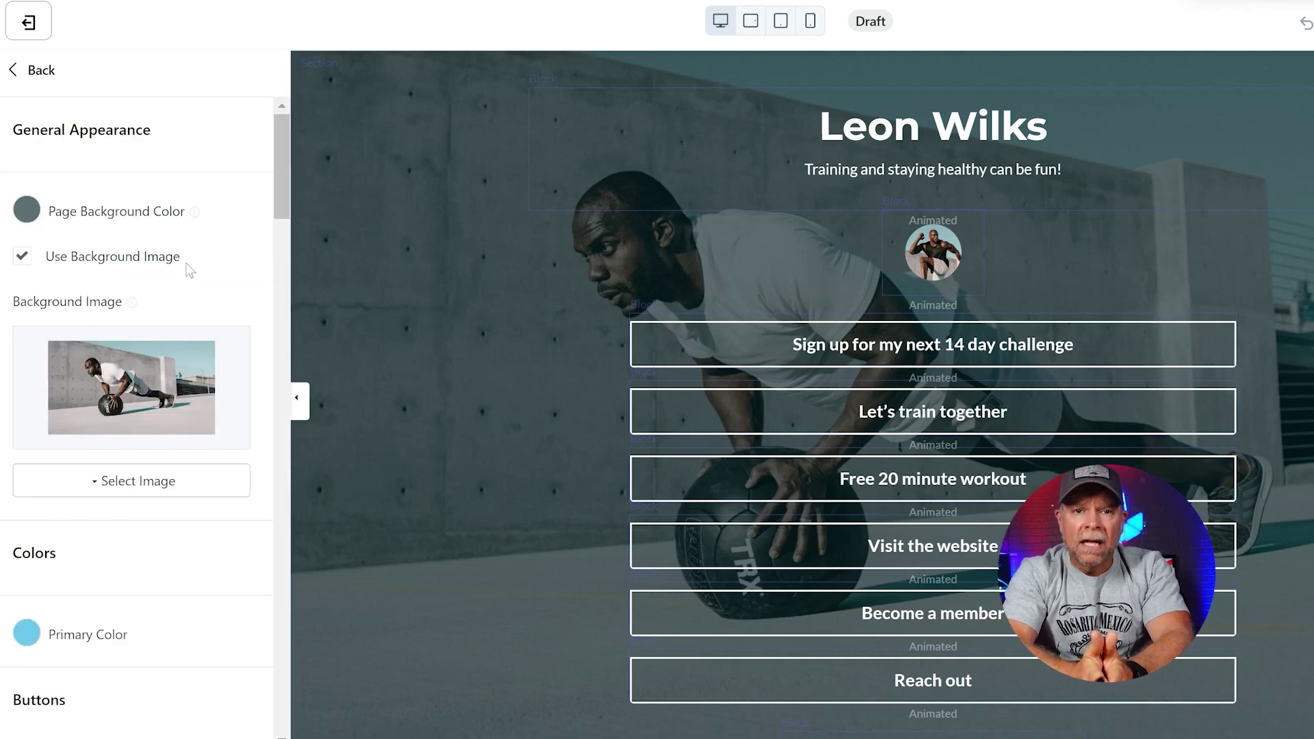
pyautogui.scroll(-8, 194, 276)
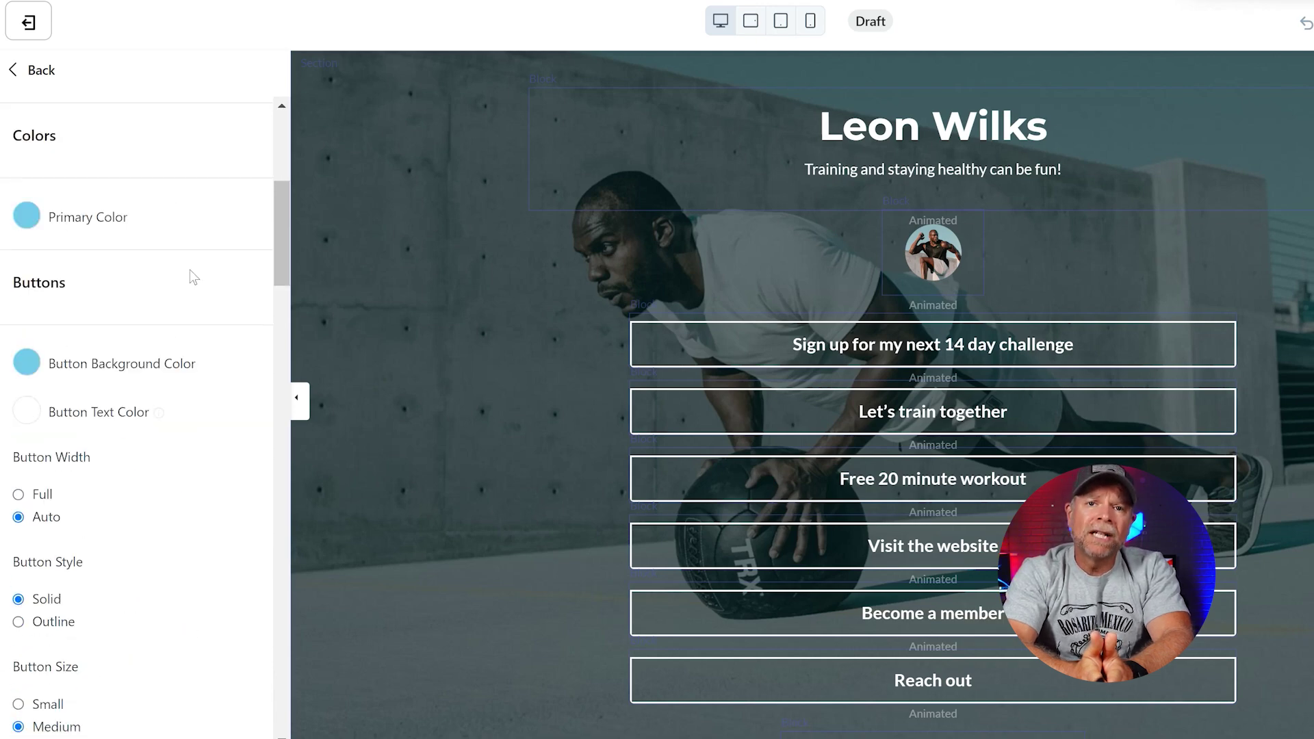
pyautogui.scroll(-5, 190, 270)
pyautogui.scroll(-6, 188, 269)
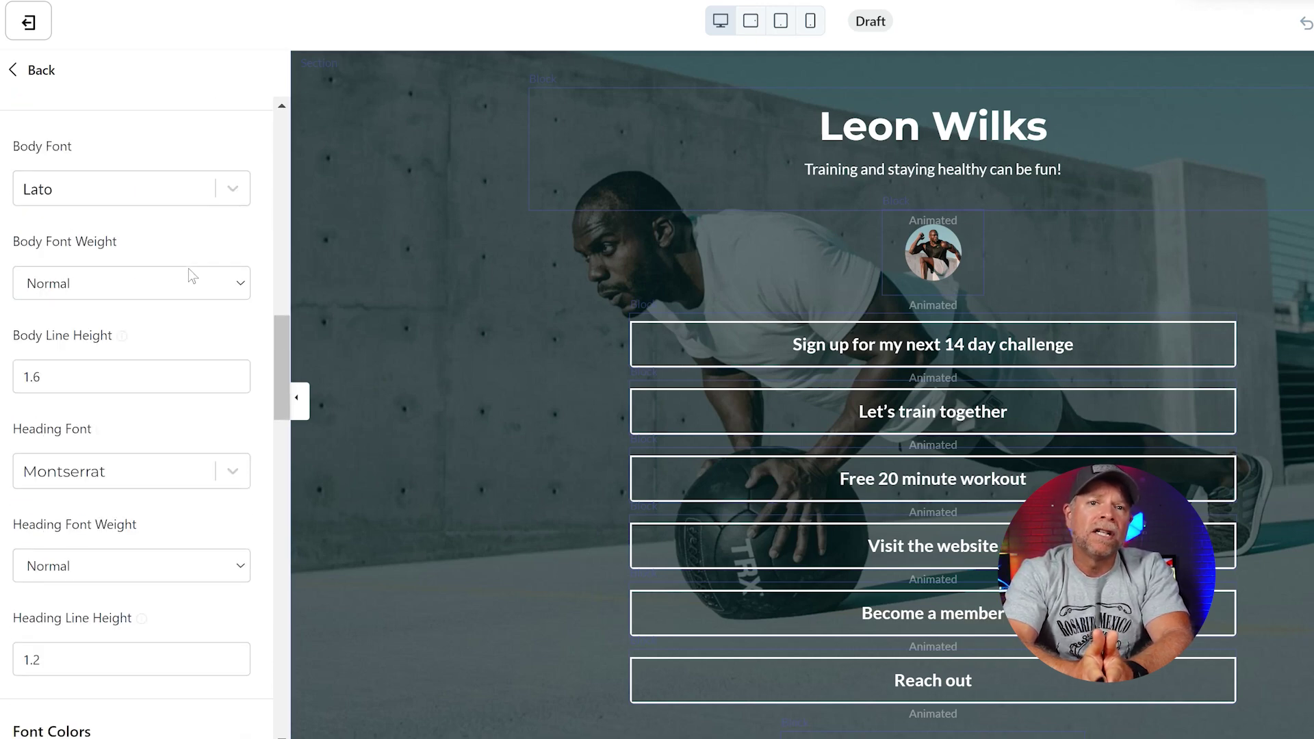
pyautogui.scroll(-3, 190, 276)
pyautogui.scroll(7, 187, 268)
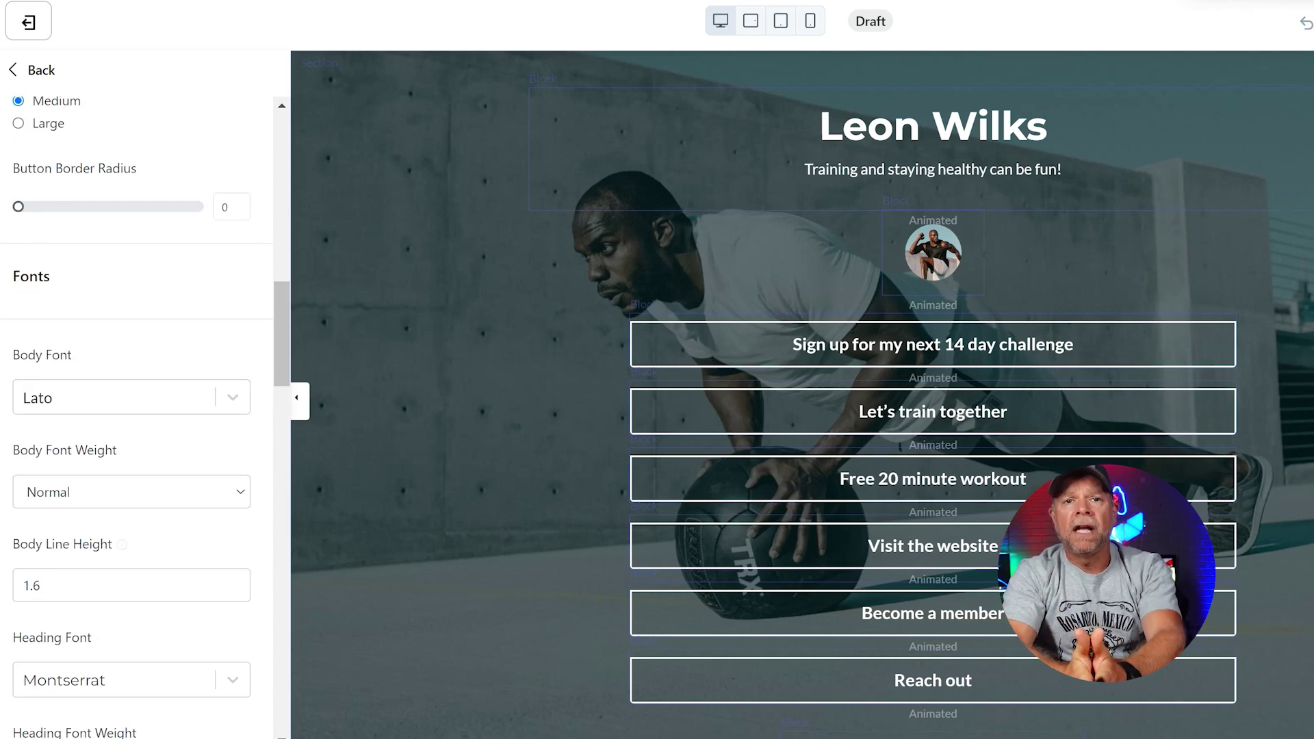
pyautogui.scroll(-2, 142, 408)
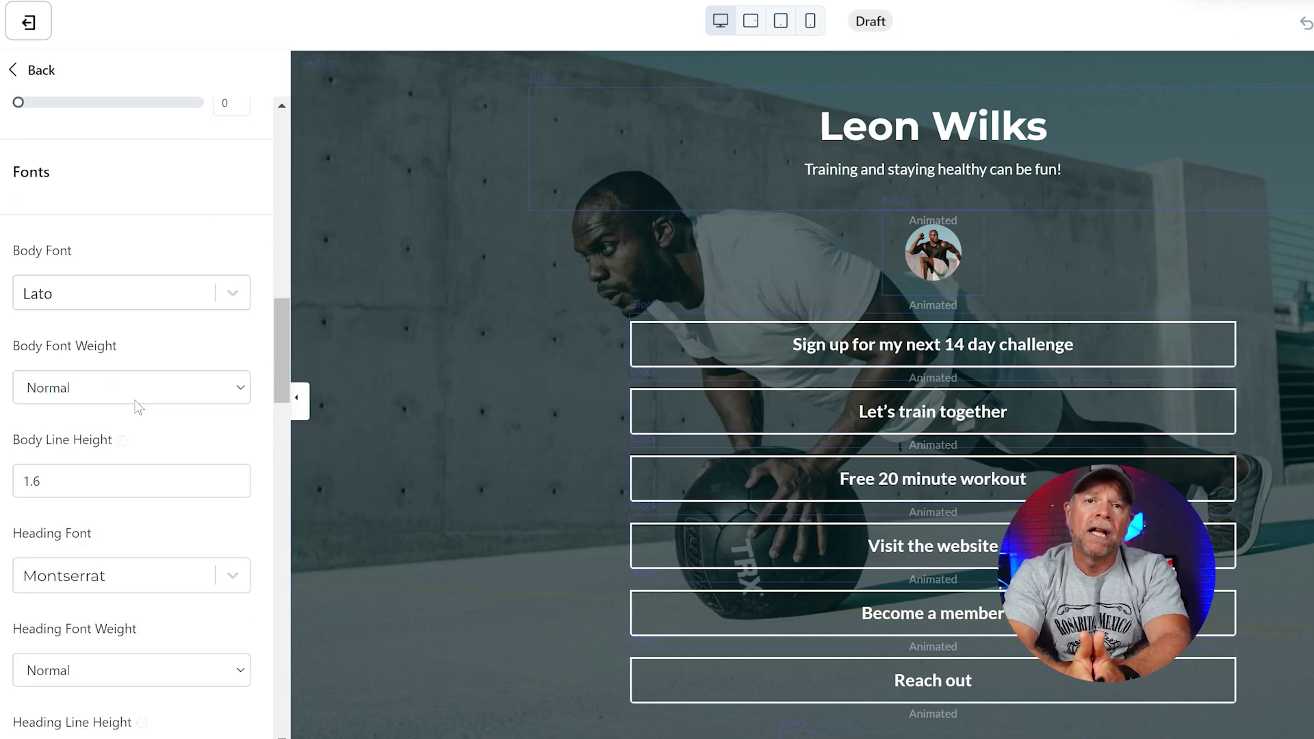
pyautogui.click(124, 295)
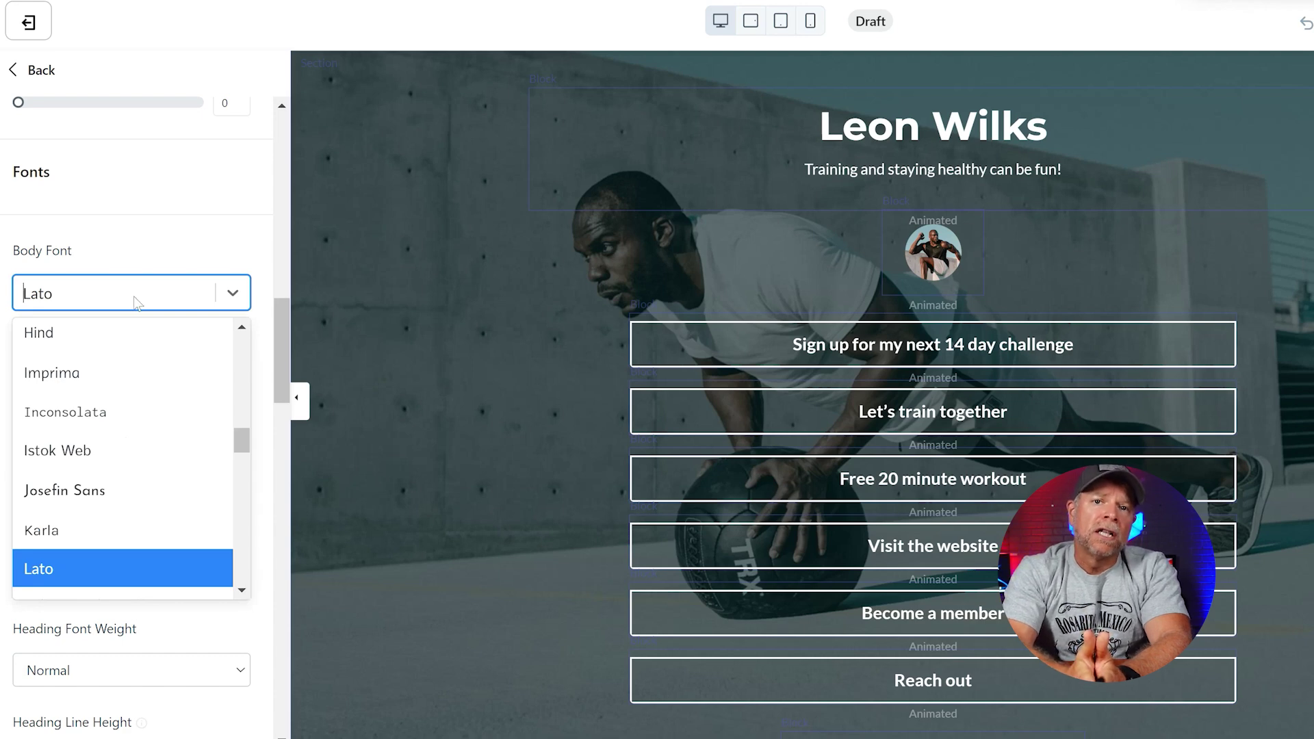
pyautogui.write('pop')
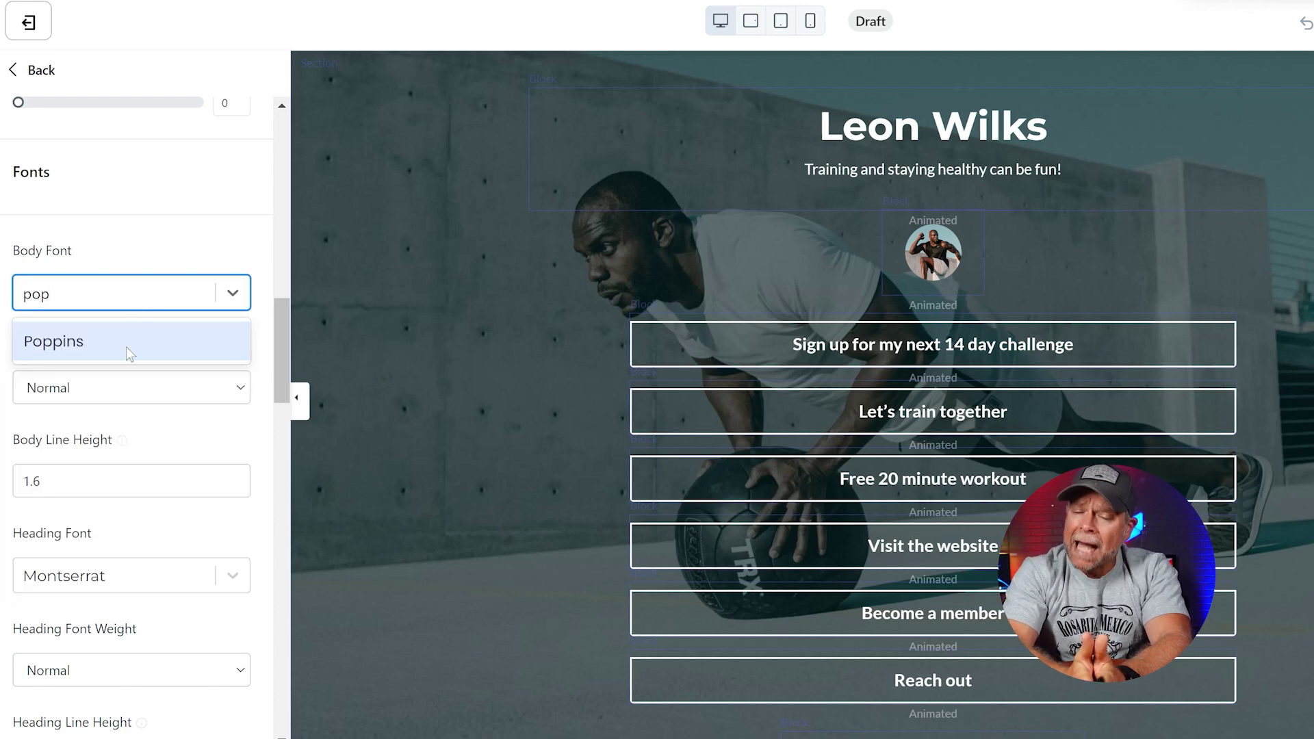
pyautogui.click(126, 346)
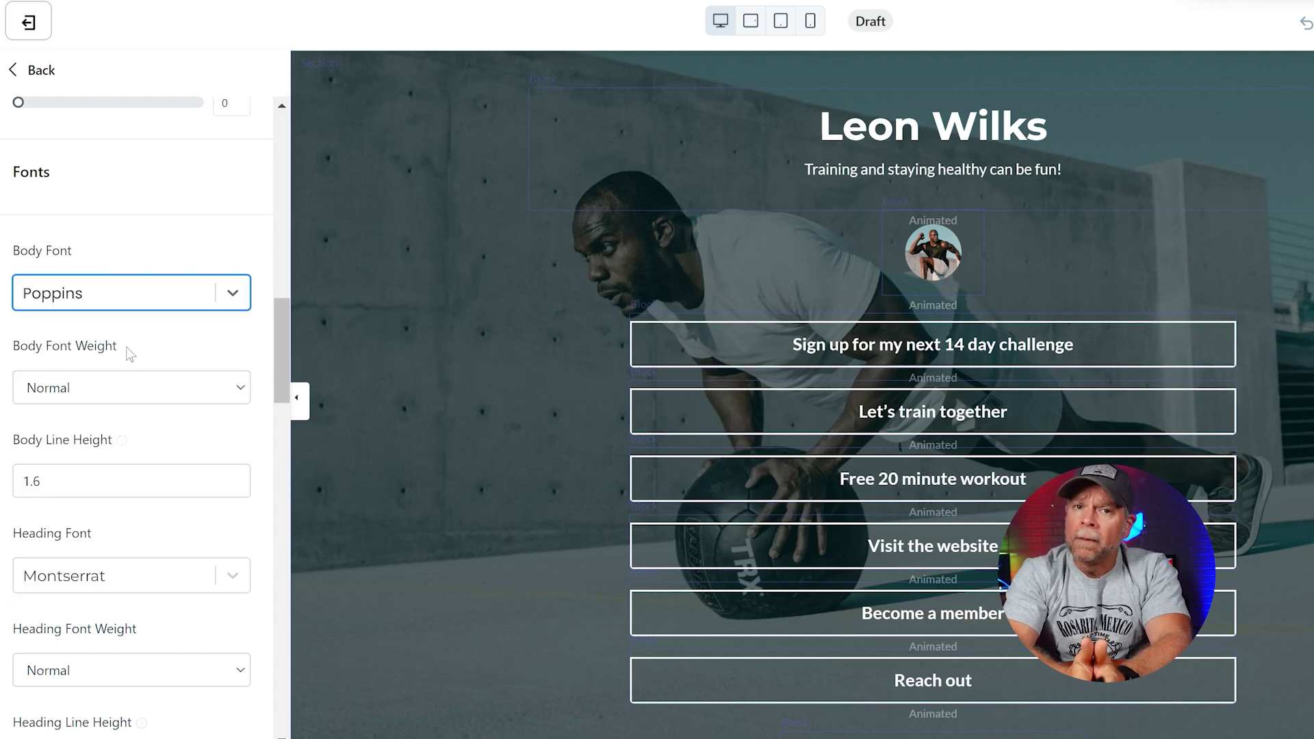
# Set the demo landing page's heading font to Poppins in its style guide settings
pyautogui.click(124, 575)
pyautogui.write('p')
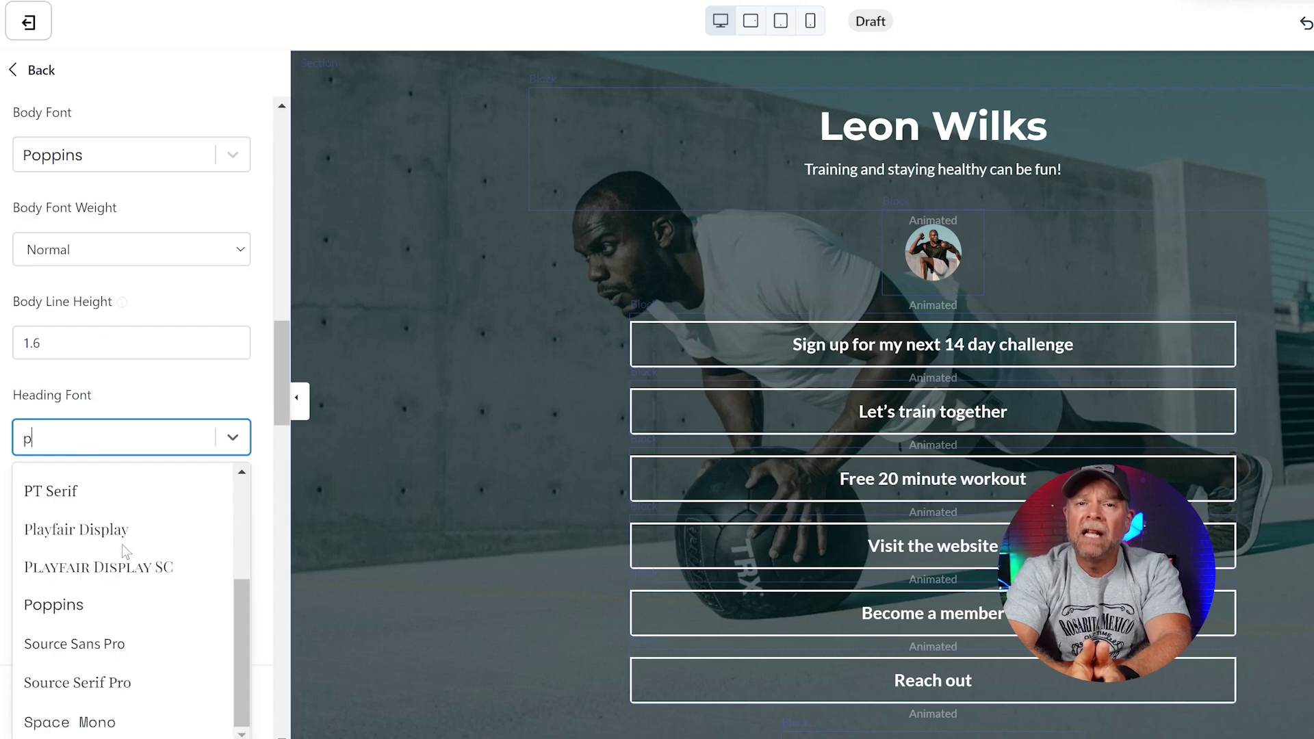
pyautogui.write('opp')
pyautogui.click(110, 487)
pyautogui.scroll(-15, 208, 369)
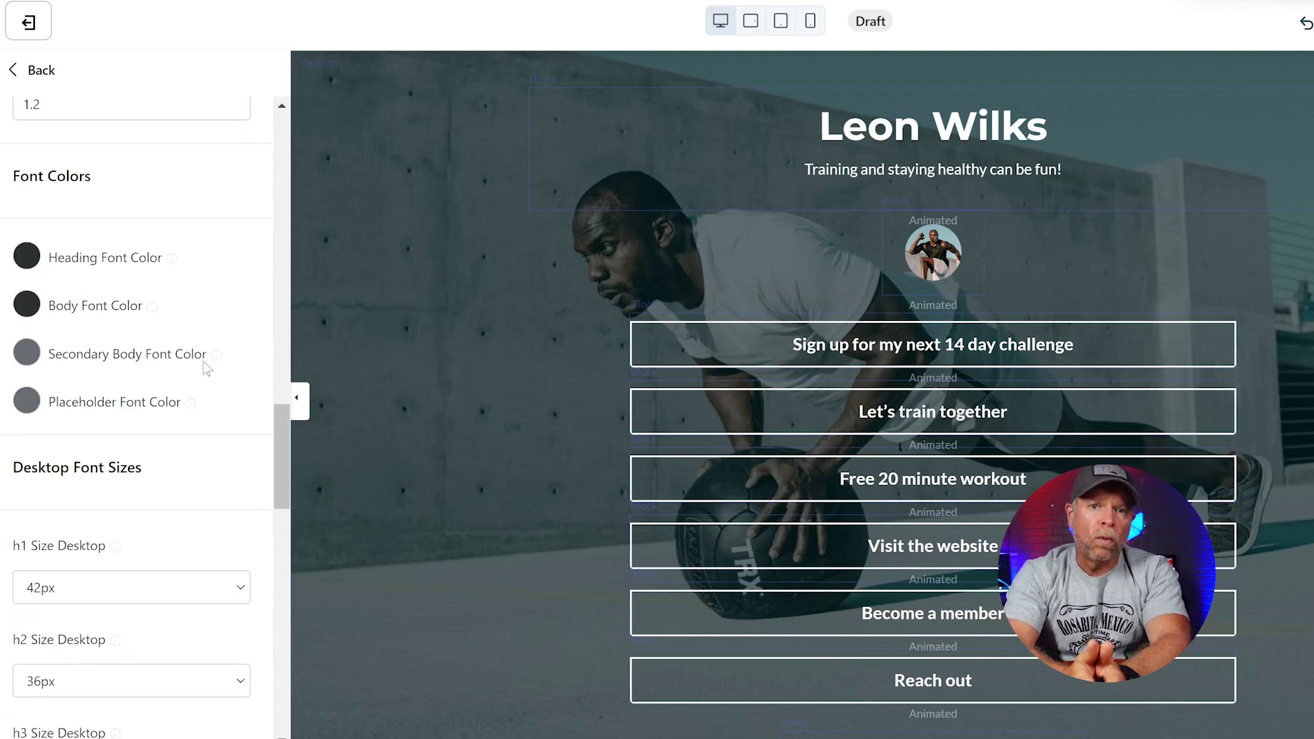
pyautogui.scroll(-10, 208, 370)
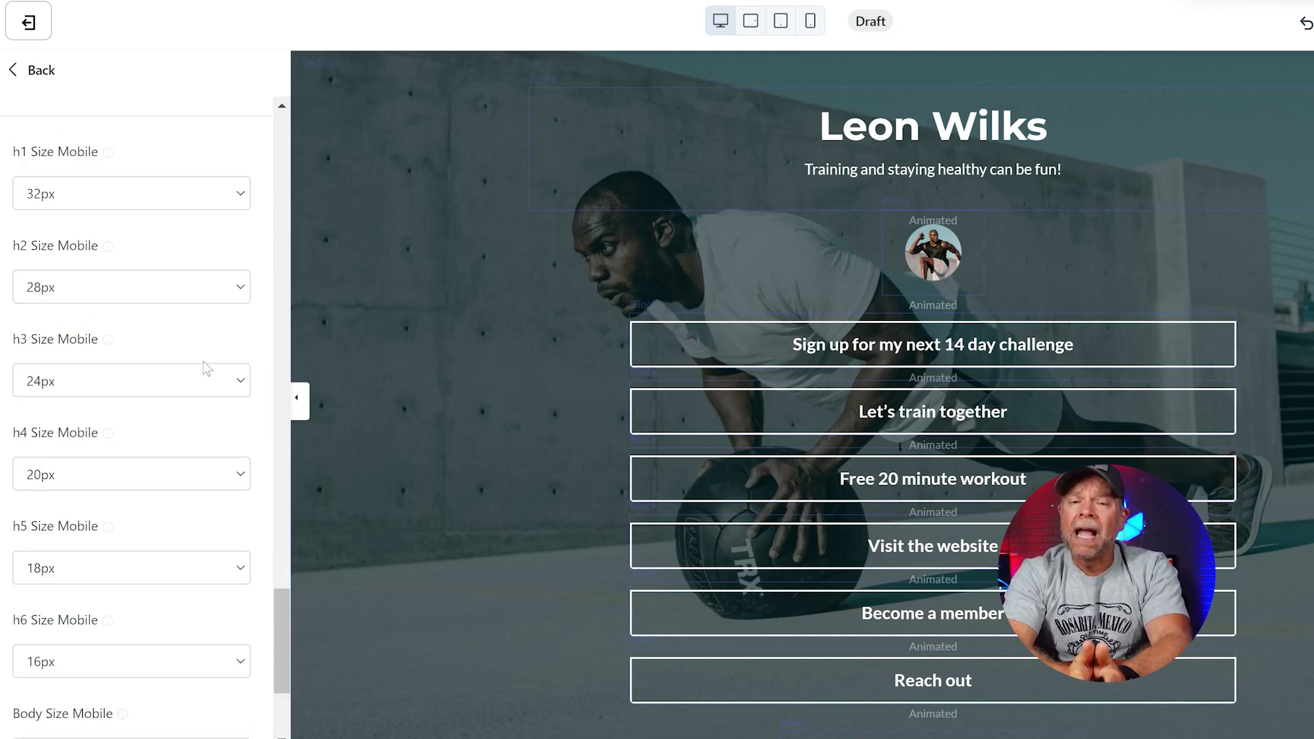
pyautogui.scroll(12, 208, 370)
pyautogui.scroll(15, 207, 369)
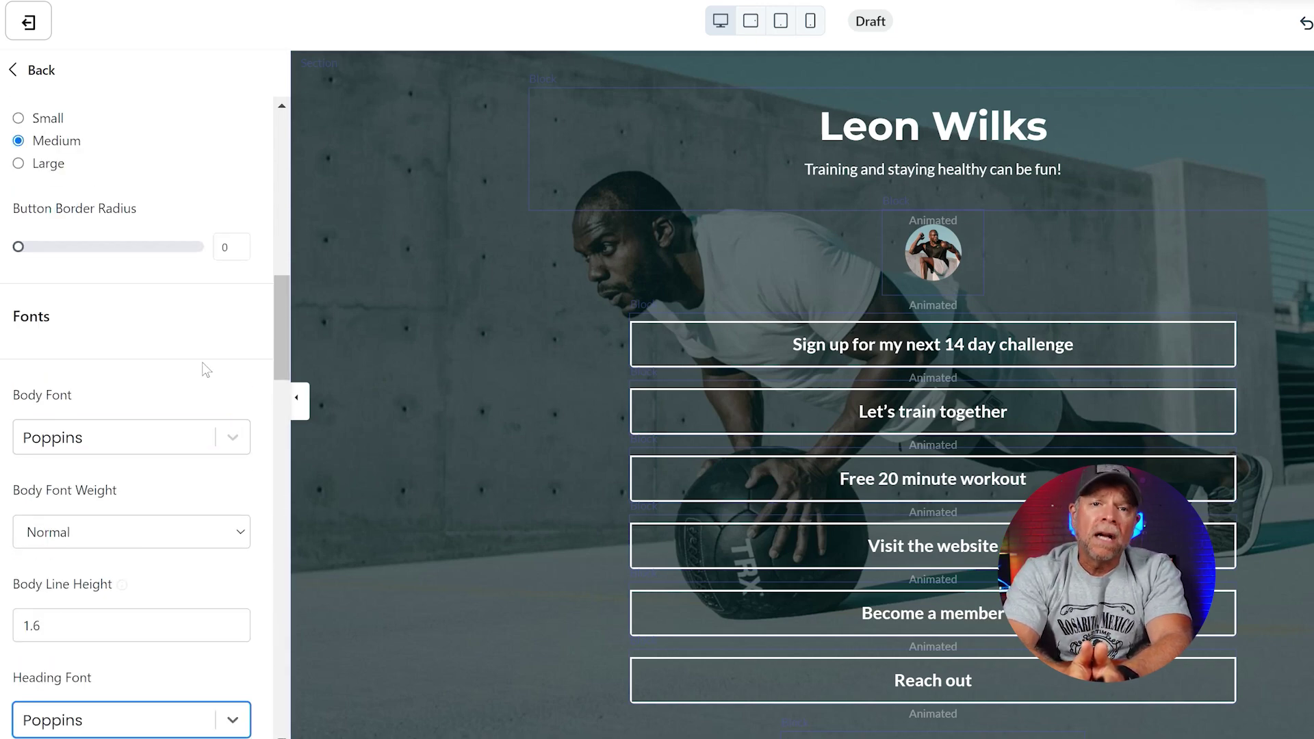
pyautogui.scroll(2, 203, 370)
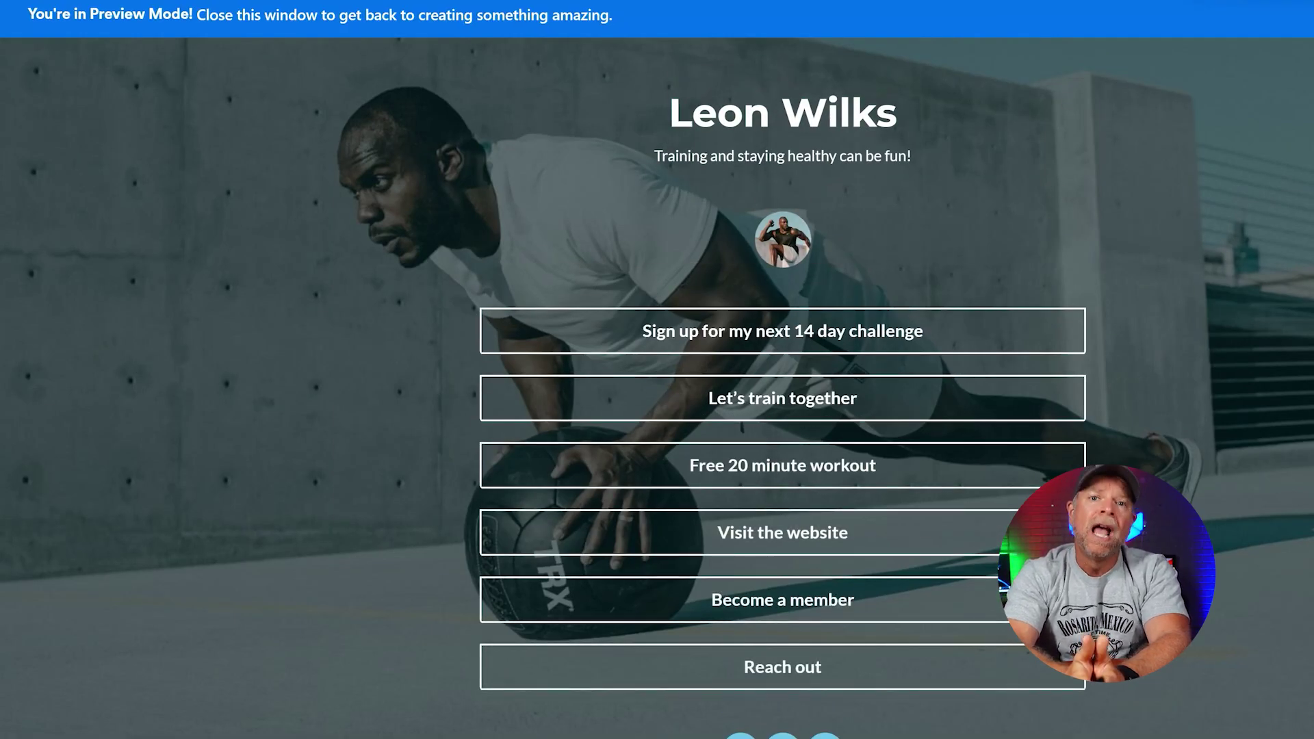
# Close the page preview and inspect the demo landing page in the editor's desktop, tablet and mobile views, ending on desktop
pyautogui.hotkey('ctrl', 'w')
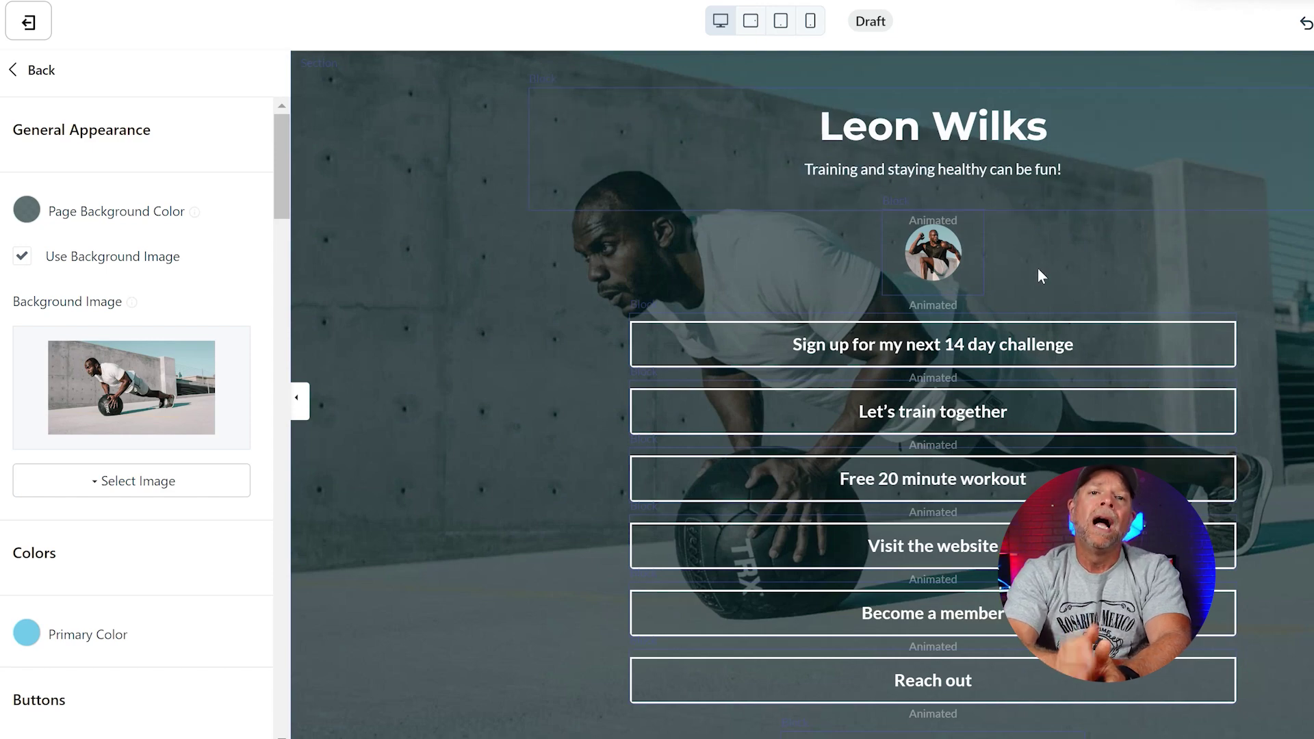
pyautogui.scroll(-5, 1039, 270)
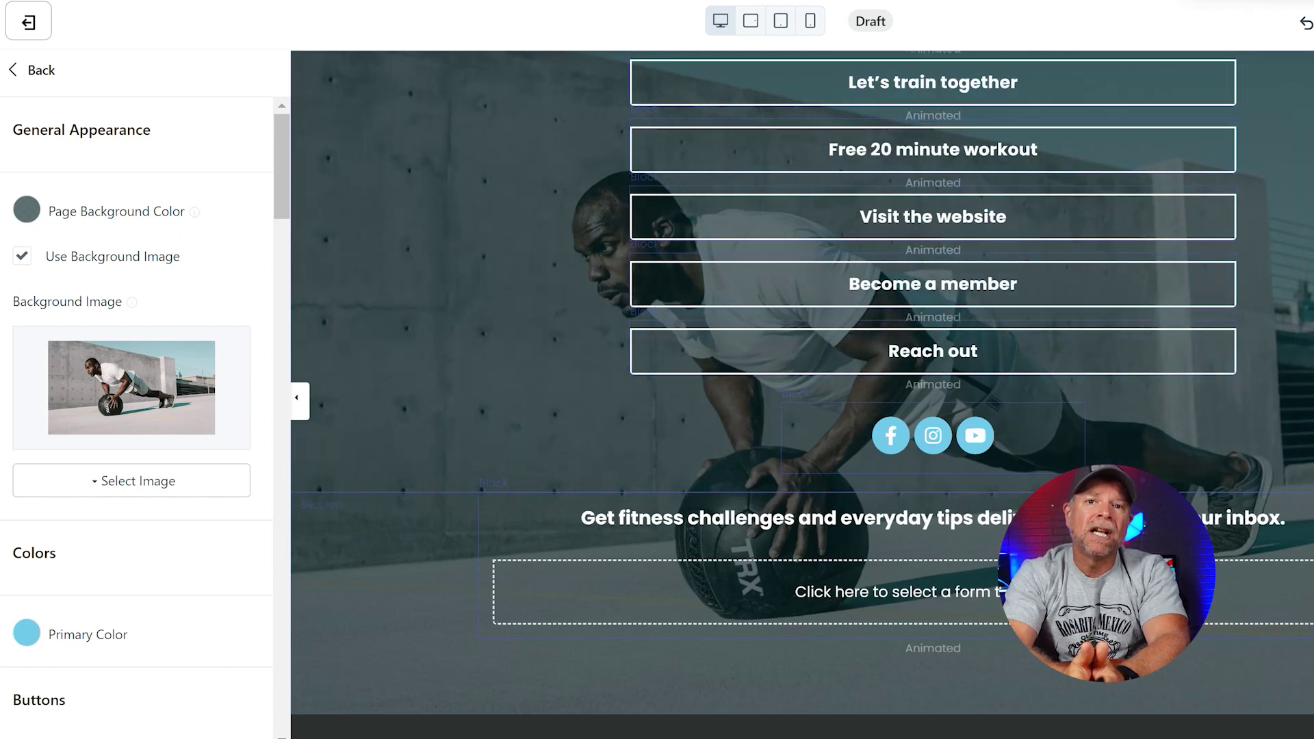
pyautogui.scroll(4, 802, 384)
pyautogui.scroll(1, 933, 383)
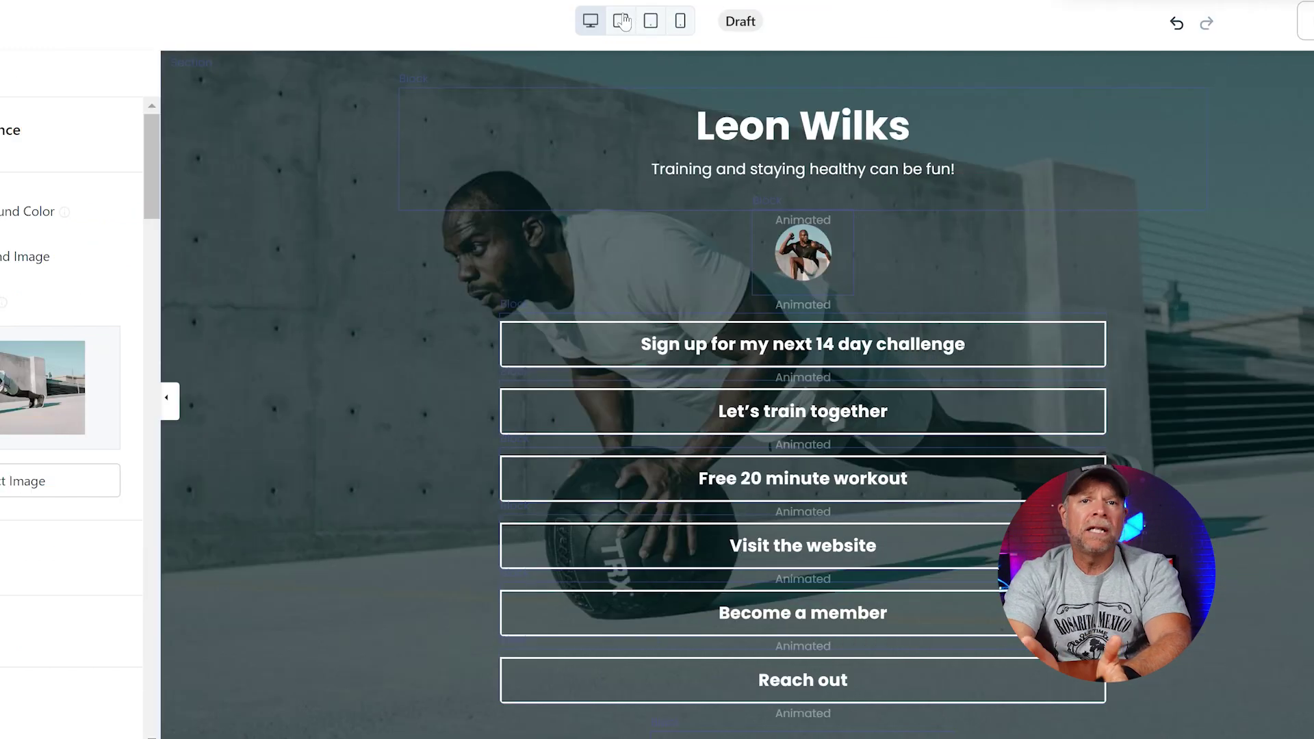
pyautogui.click(752, 20)
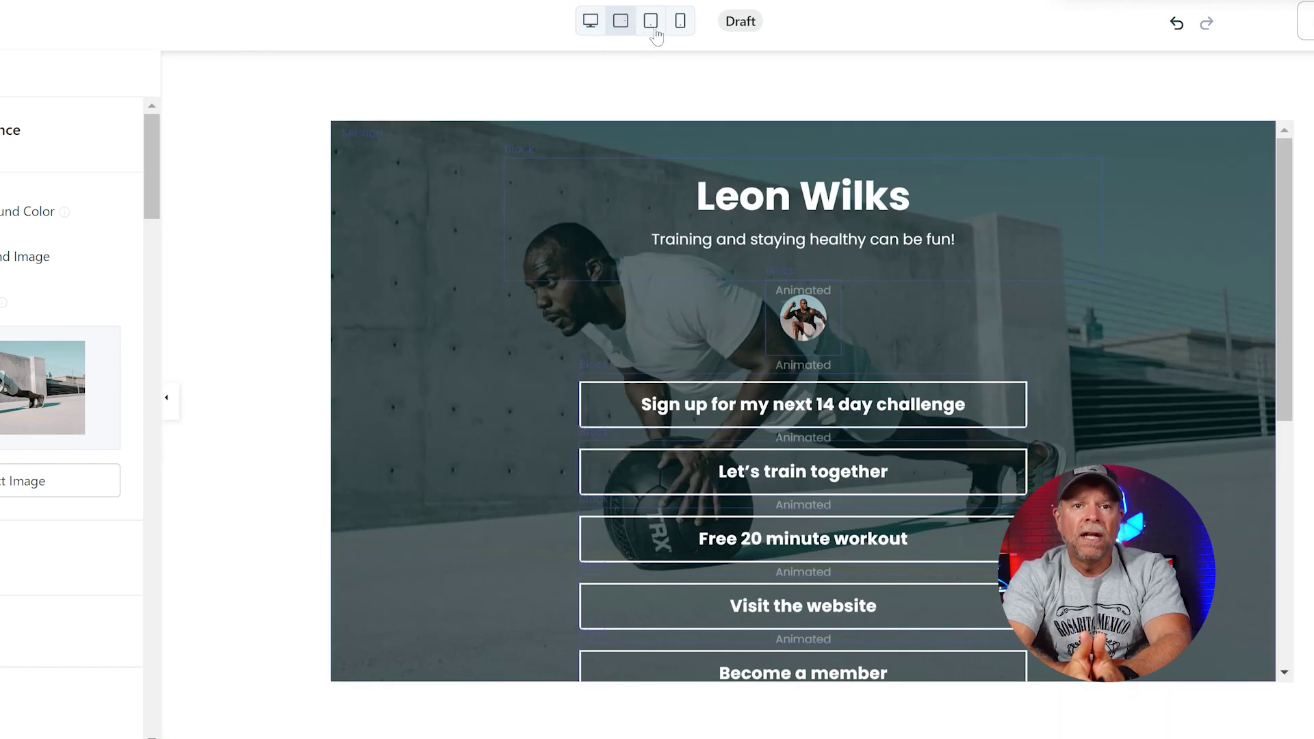
pyautogui.click(651, 22)
pyautogui.click(679, 22)
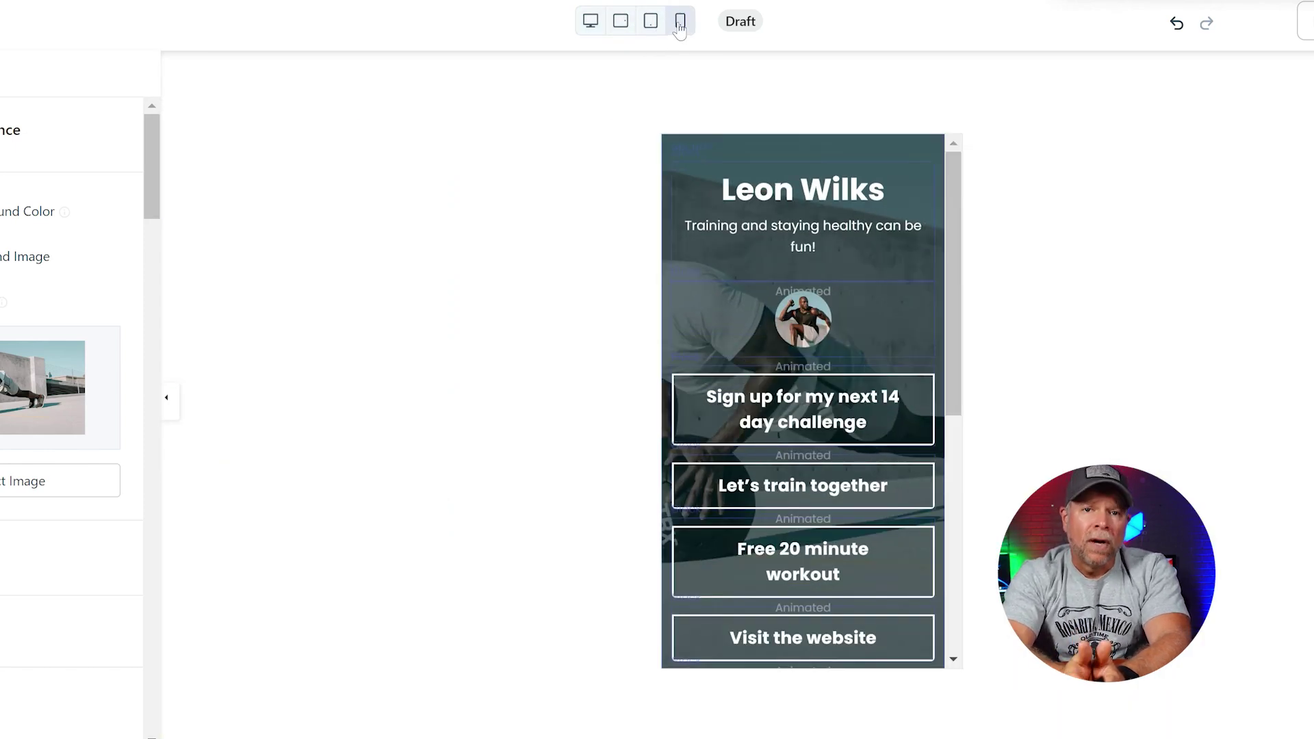
pyautogui.click(596, 25)
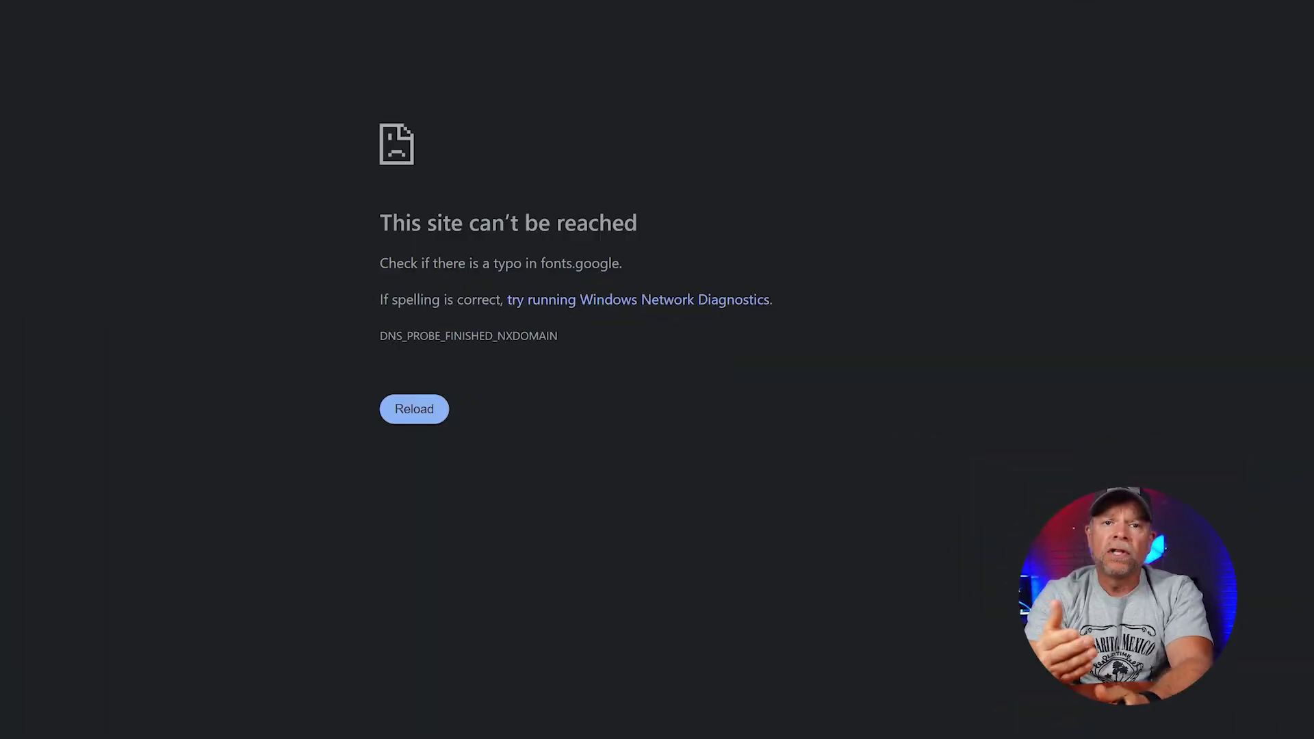
# Switch to fonts.google.com and open the Roboto font family from the catalogue
pyautogui.hotkey('ctrl', 'l')
pyautogui.write('c')
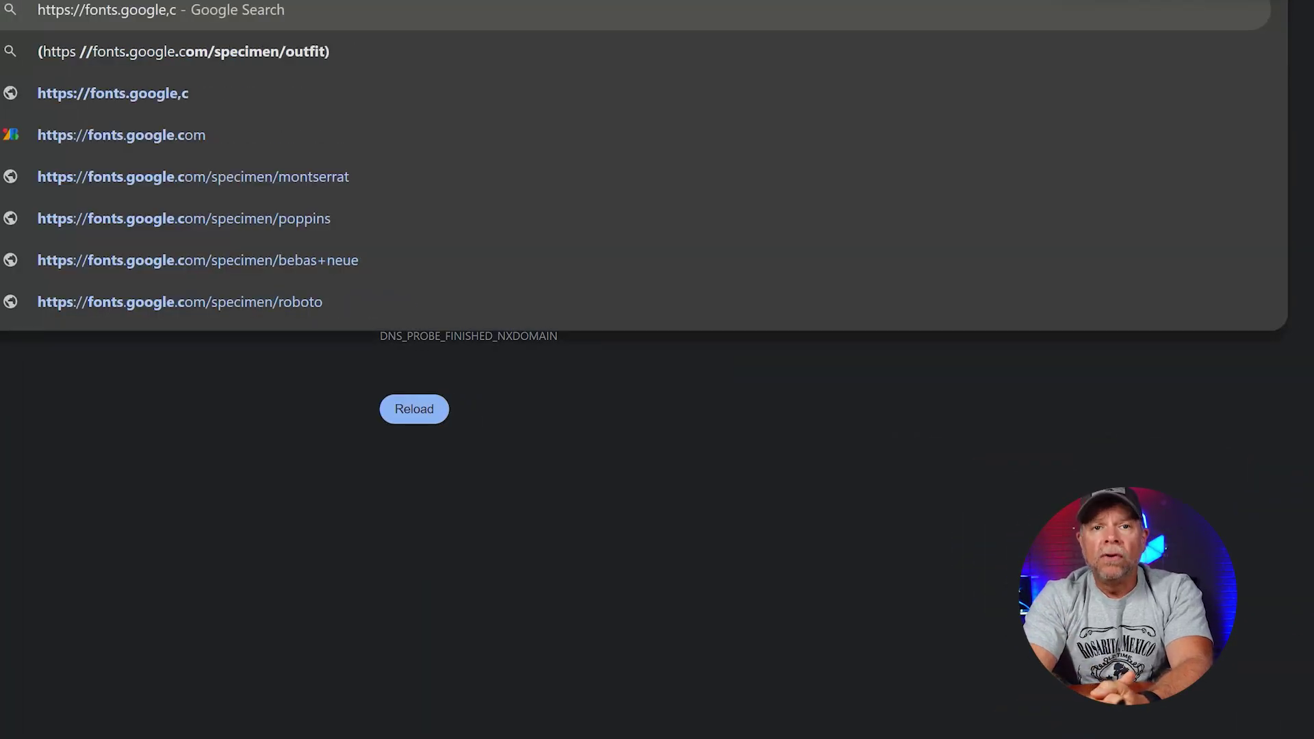
pyautogui.write('om')
pyautogui.press('Return')
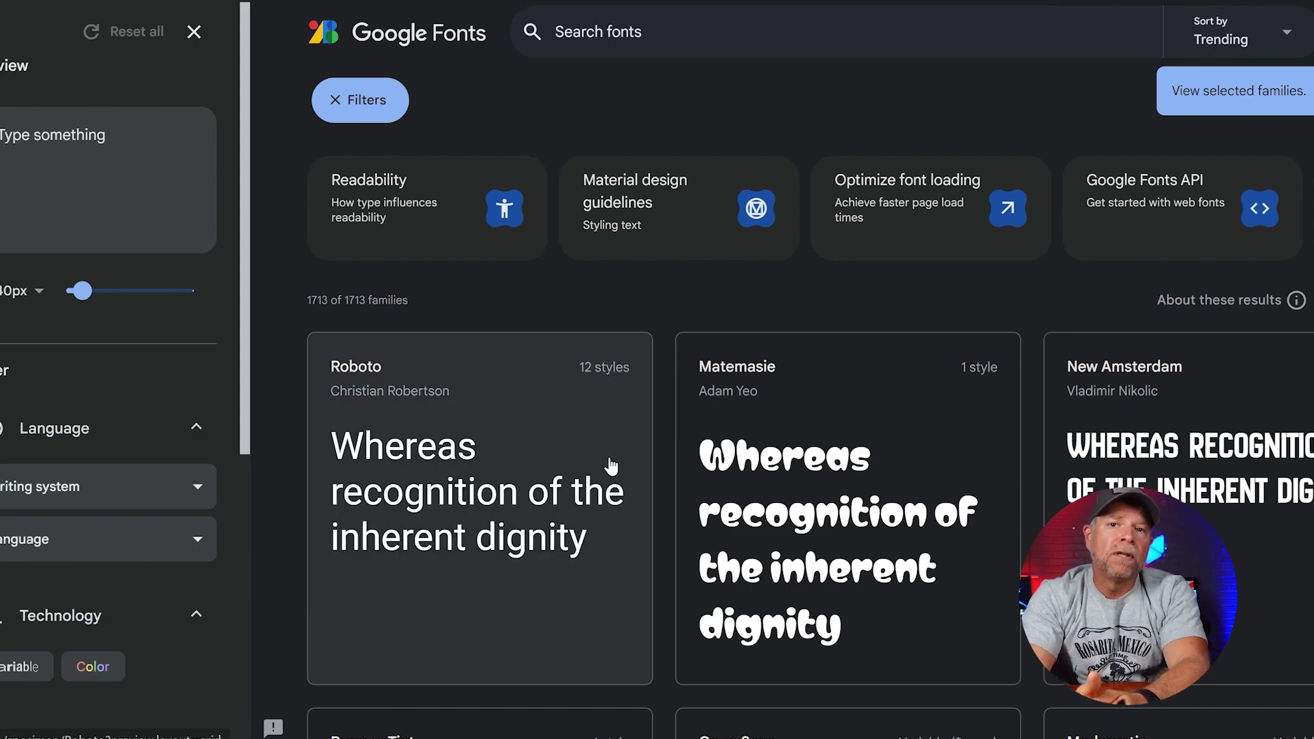
pyautogui.scroll(-5, 611, 465)
pyautogui.scroll(-5, 612, 465)
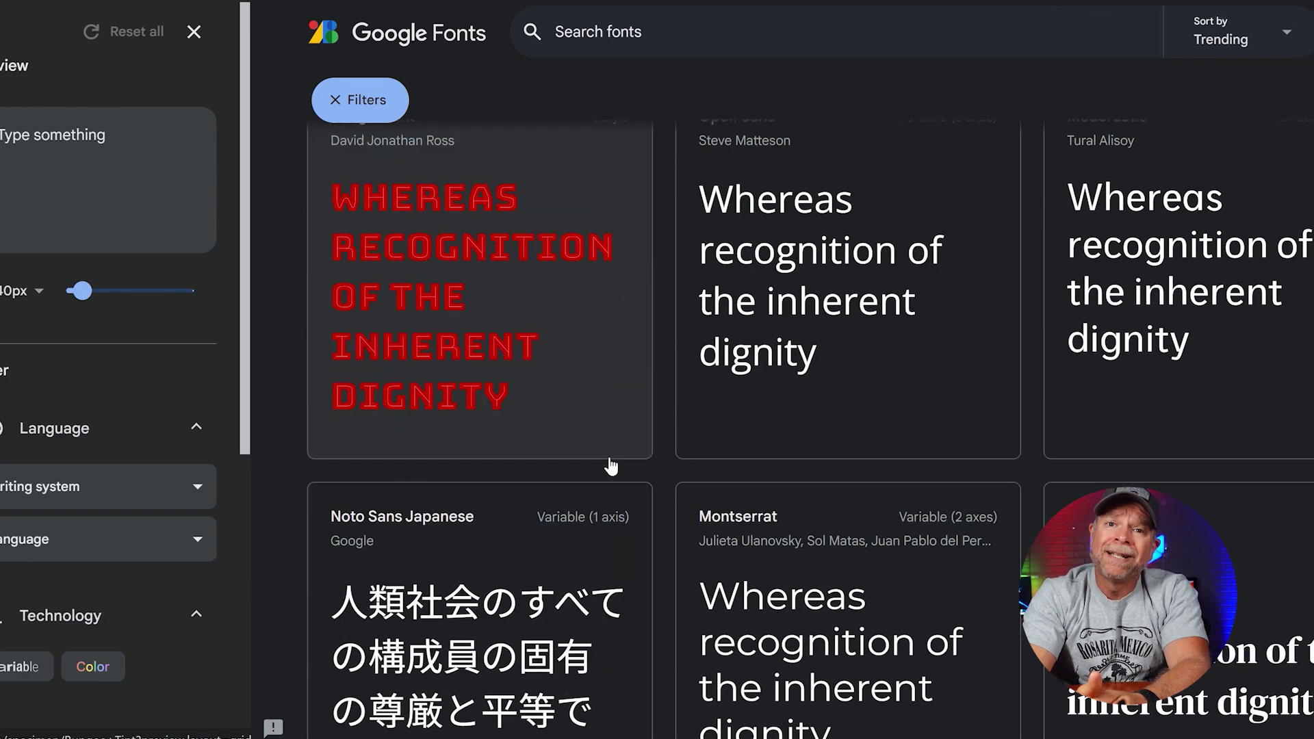
pyautogui.scroll(10, 608, 464)
pyautogui.click(529, 488)
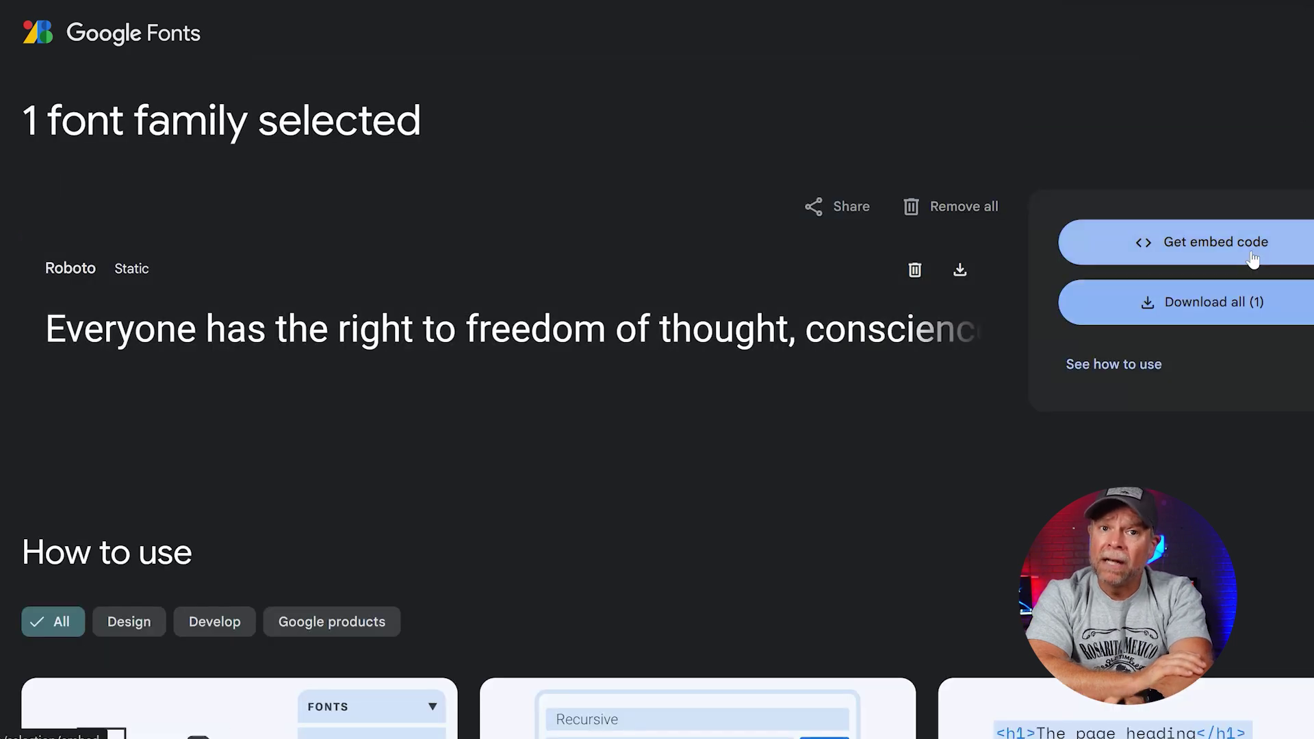
pyautogui.click(1250, 258)
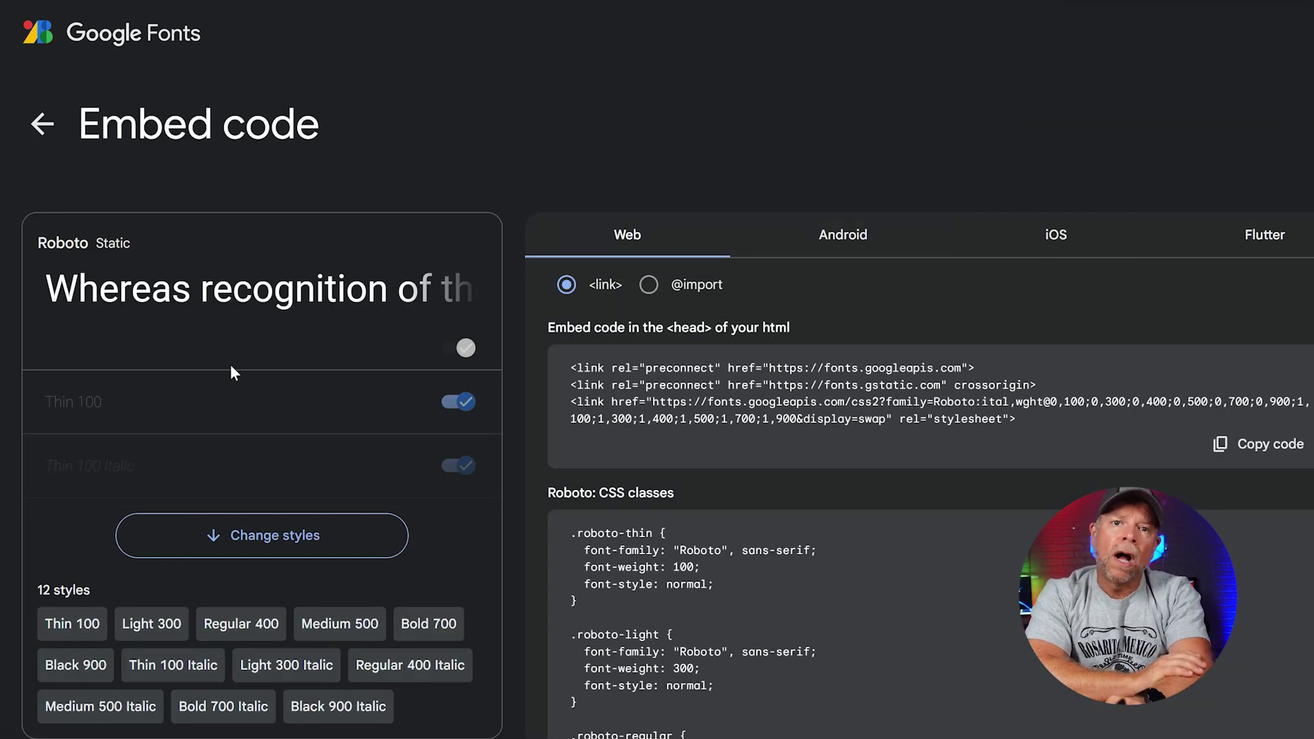
pyautogui.scroll(-3, 230, 365)
pyautogui.scroll(3, 230, 364)
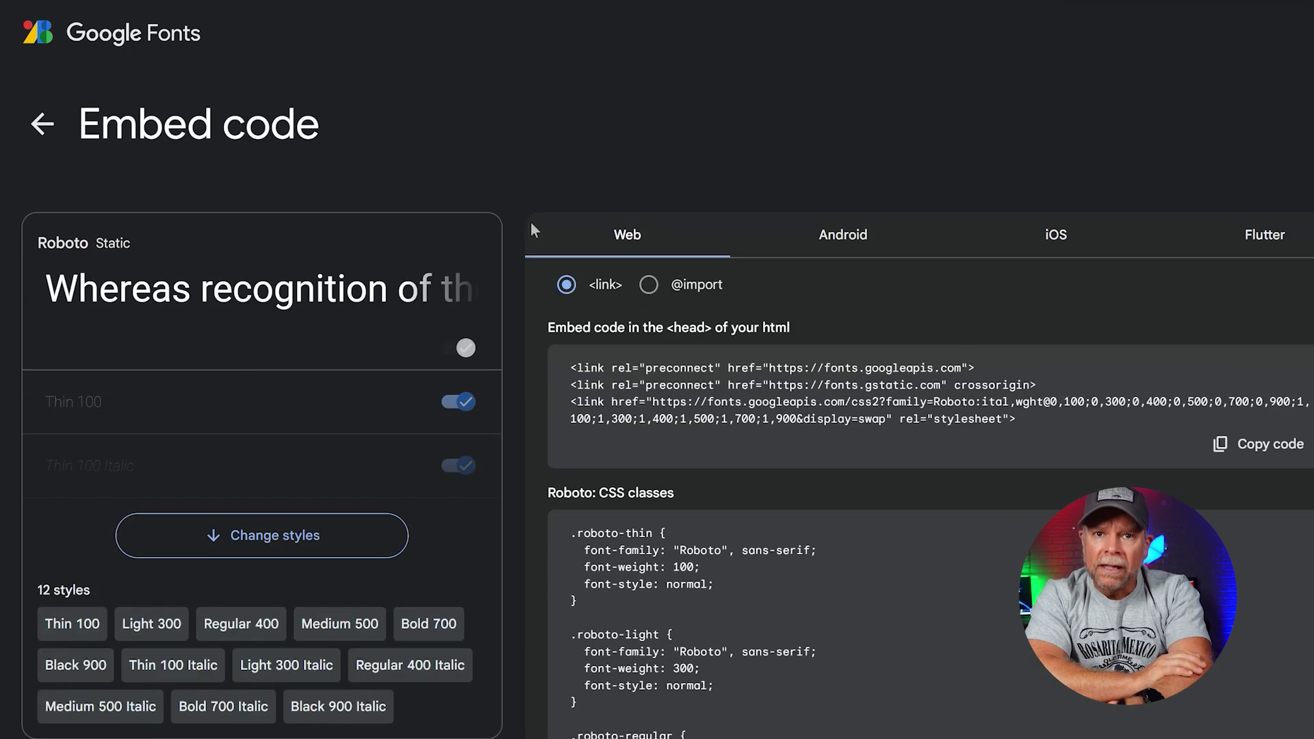
pyautogui.scroll(-1, 917, 410)
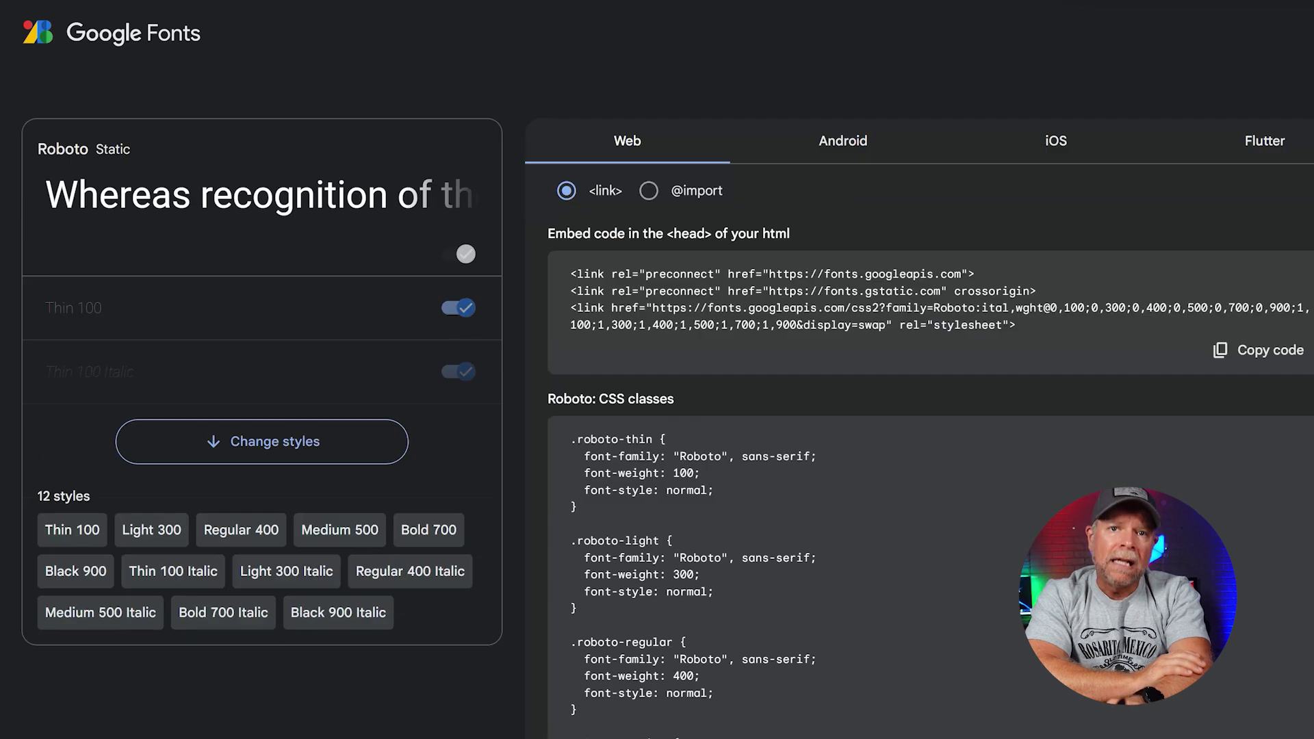
pyautogui.click(650, 192)
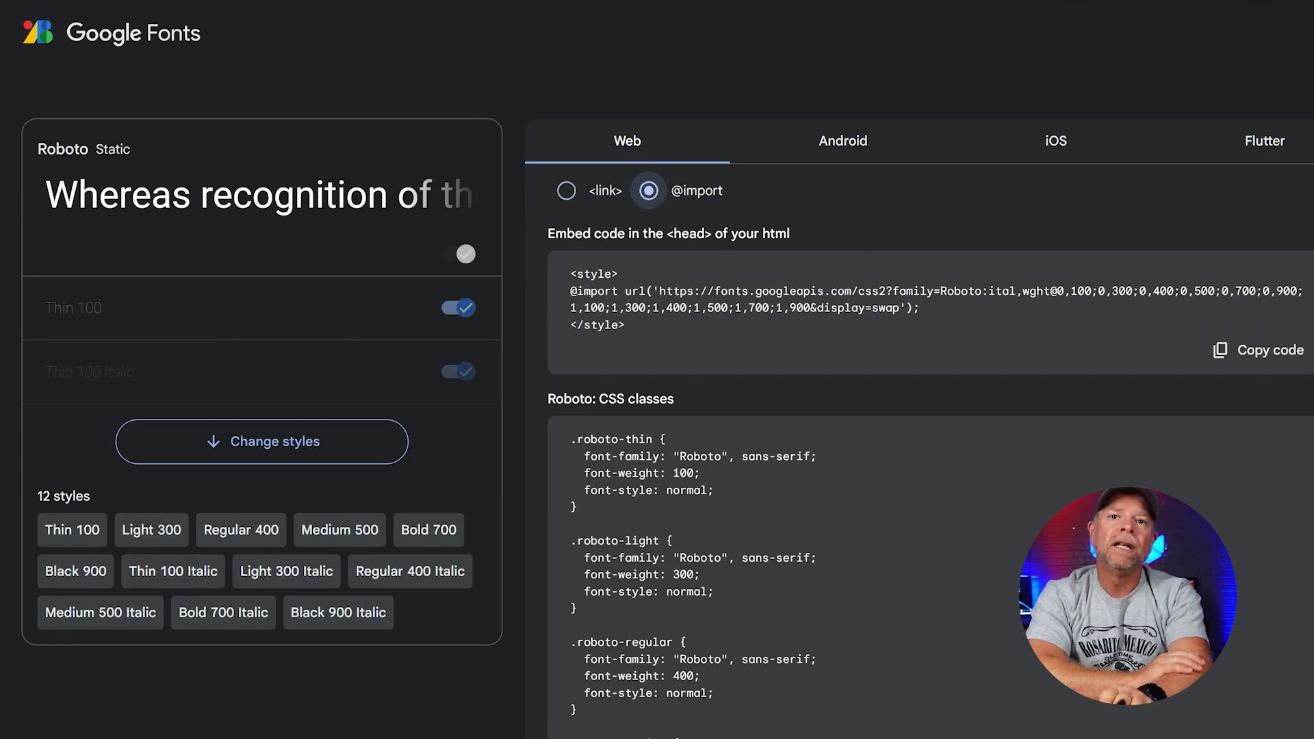
pyautogui.click(1282, 351)
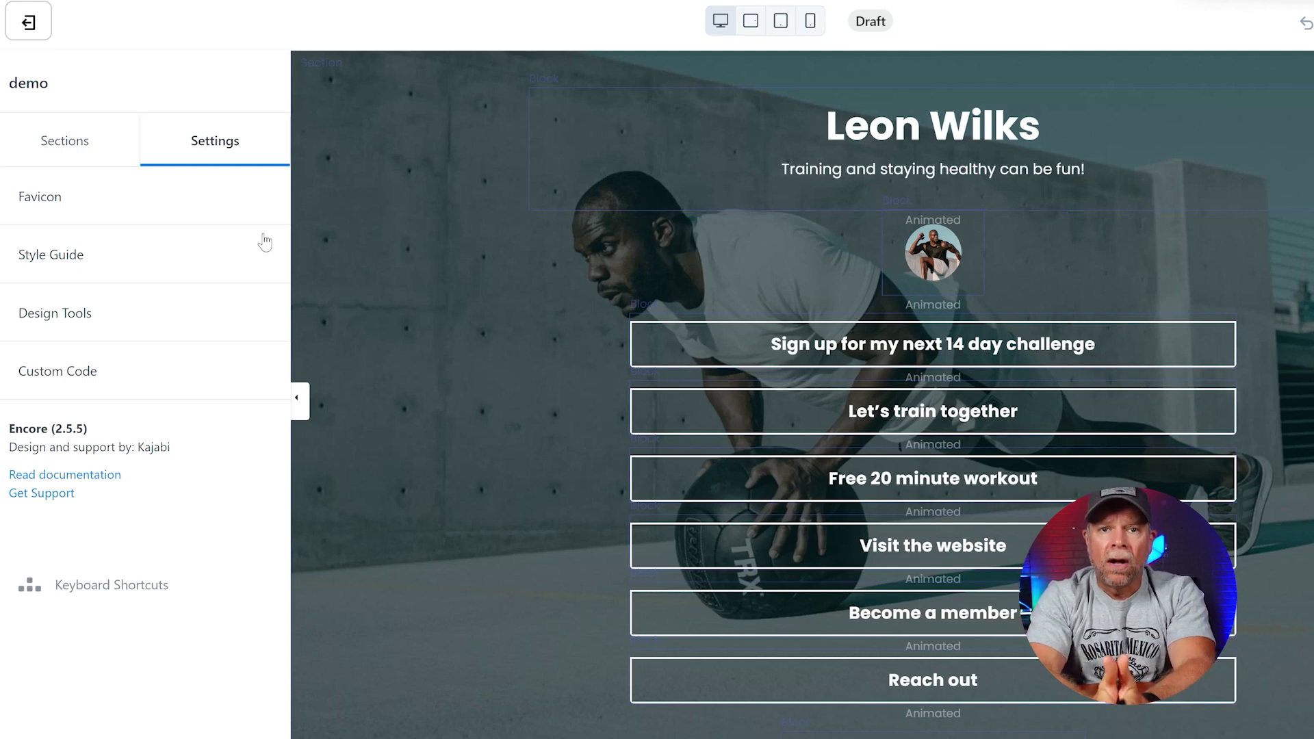
# Replace the placeholder in the demo page's custom CSS code with the copied Roboto import code and put "h1(" before it
pyautogui.click(100, 365)
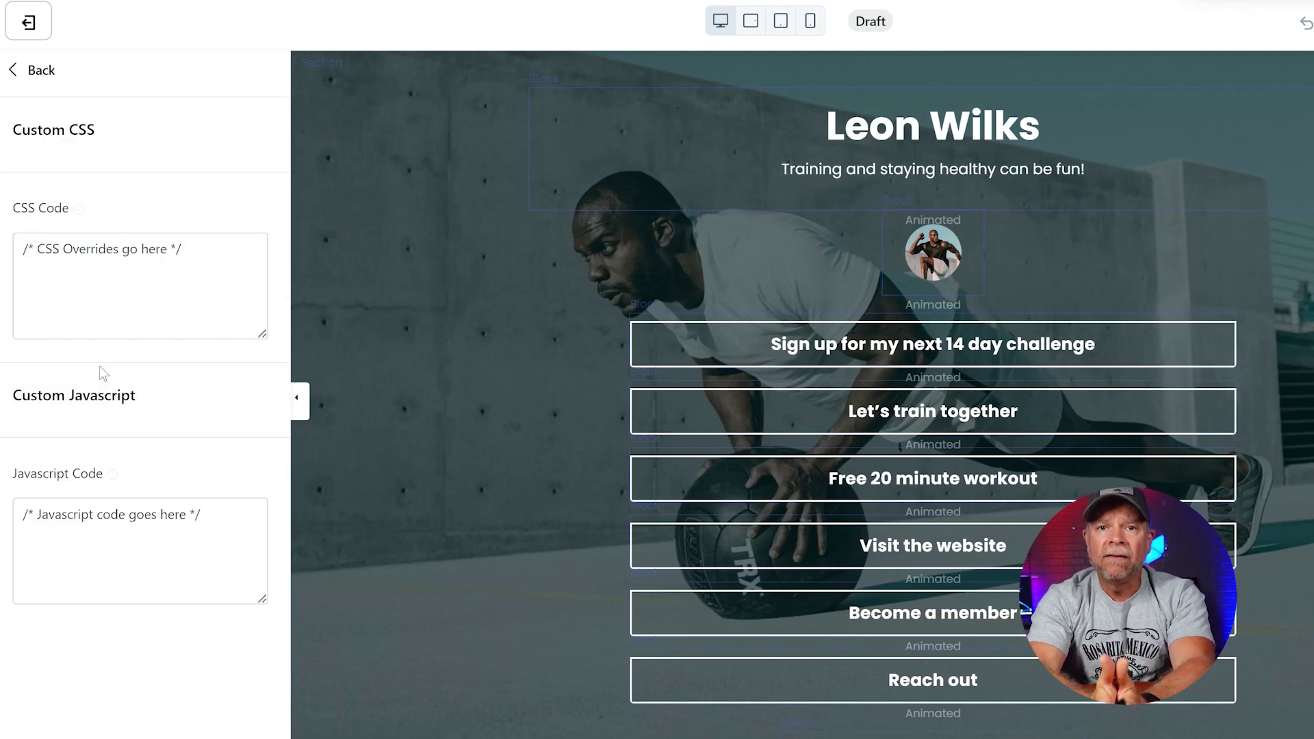
pyautogui.click(129, 250)
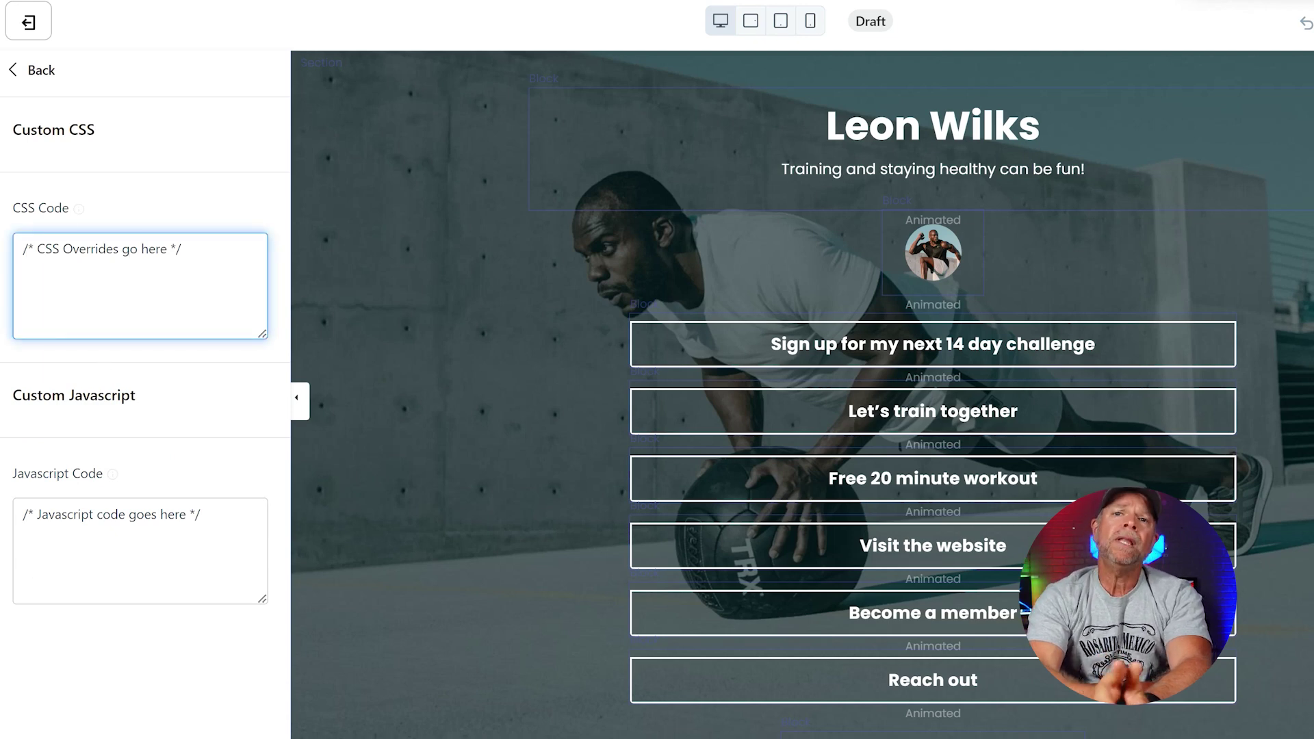
pyautogui.tripleClick(155, 249)
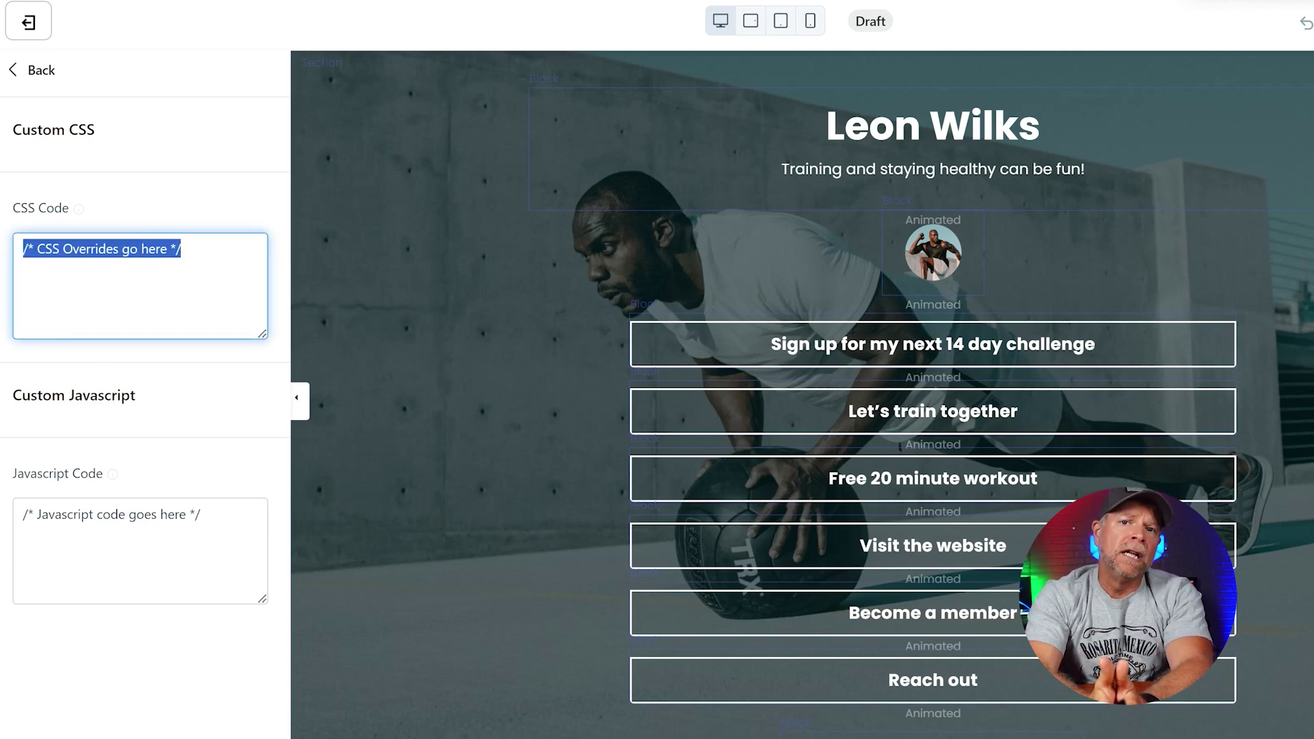
pyautogui.hotkey('ctrl', 'v')
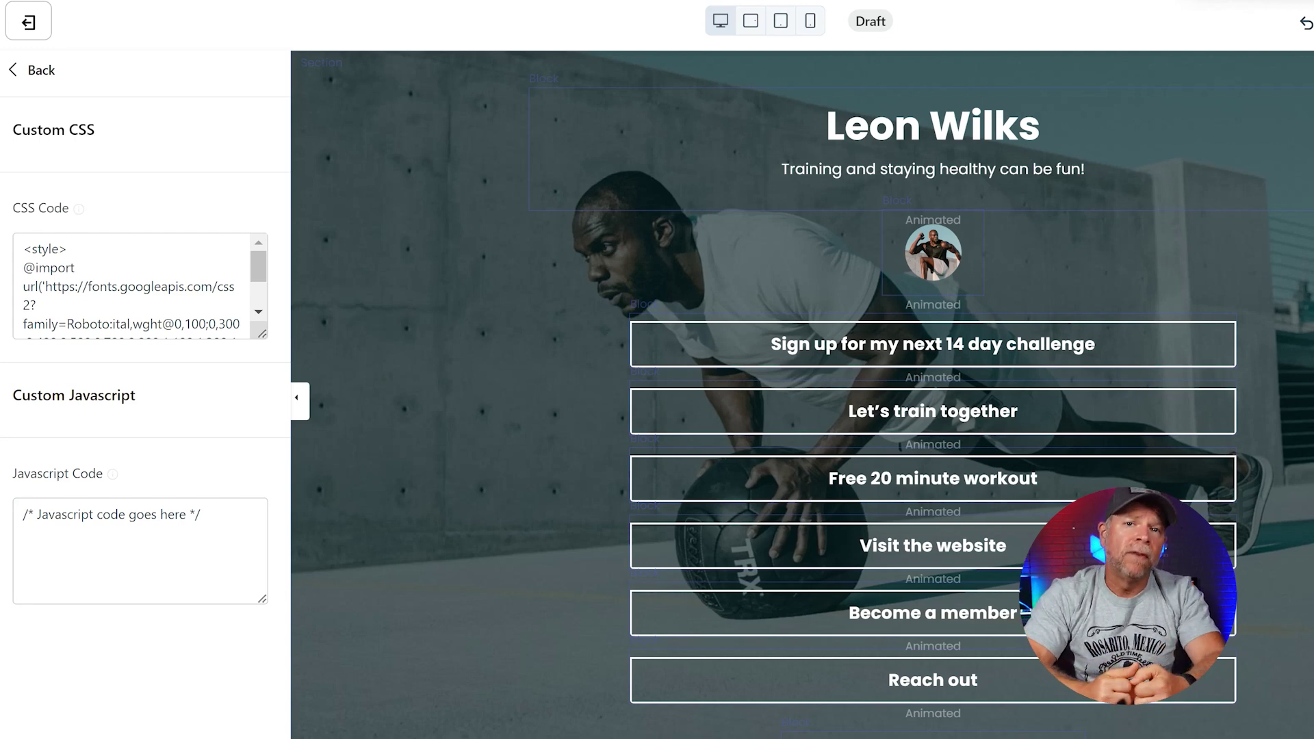
pyautogui.click(16, 249)
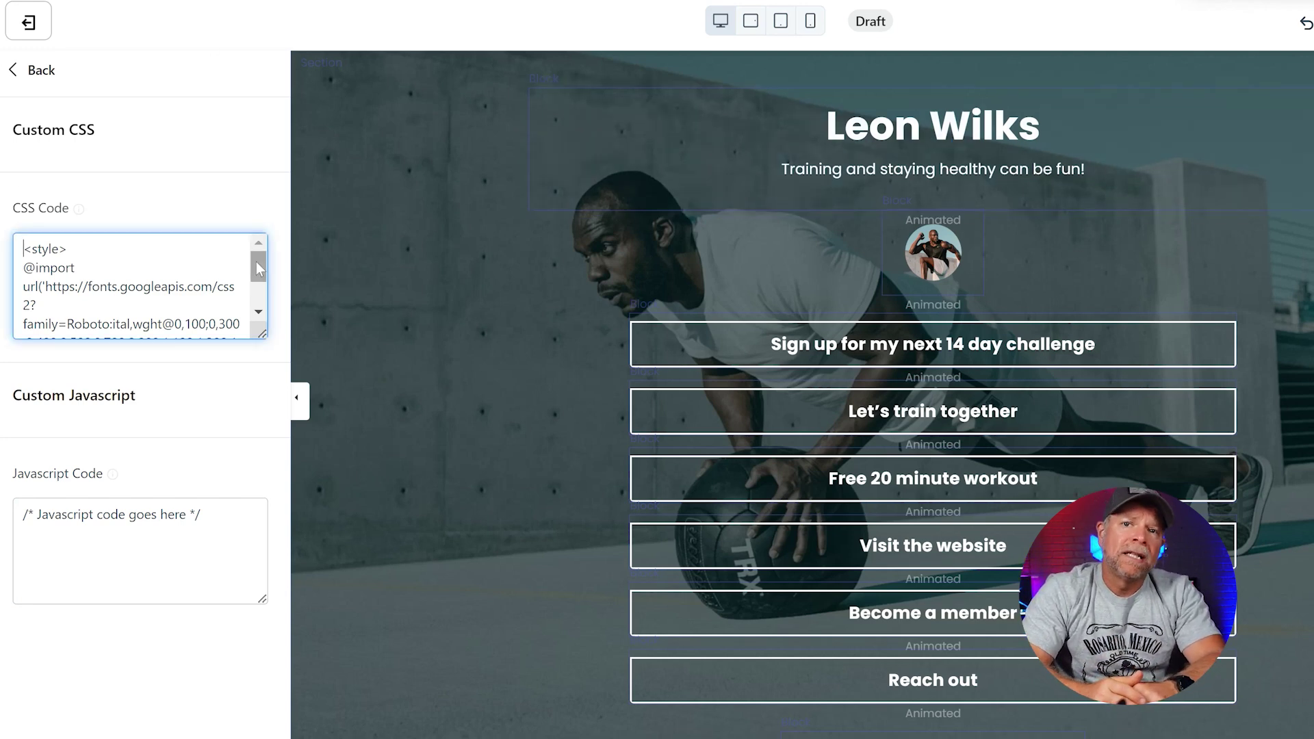
pyautogui.write('h1')
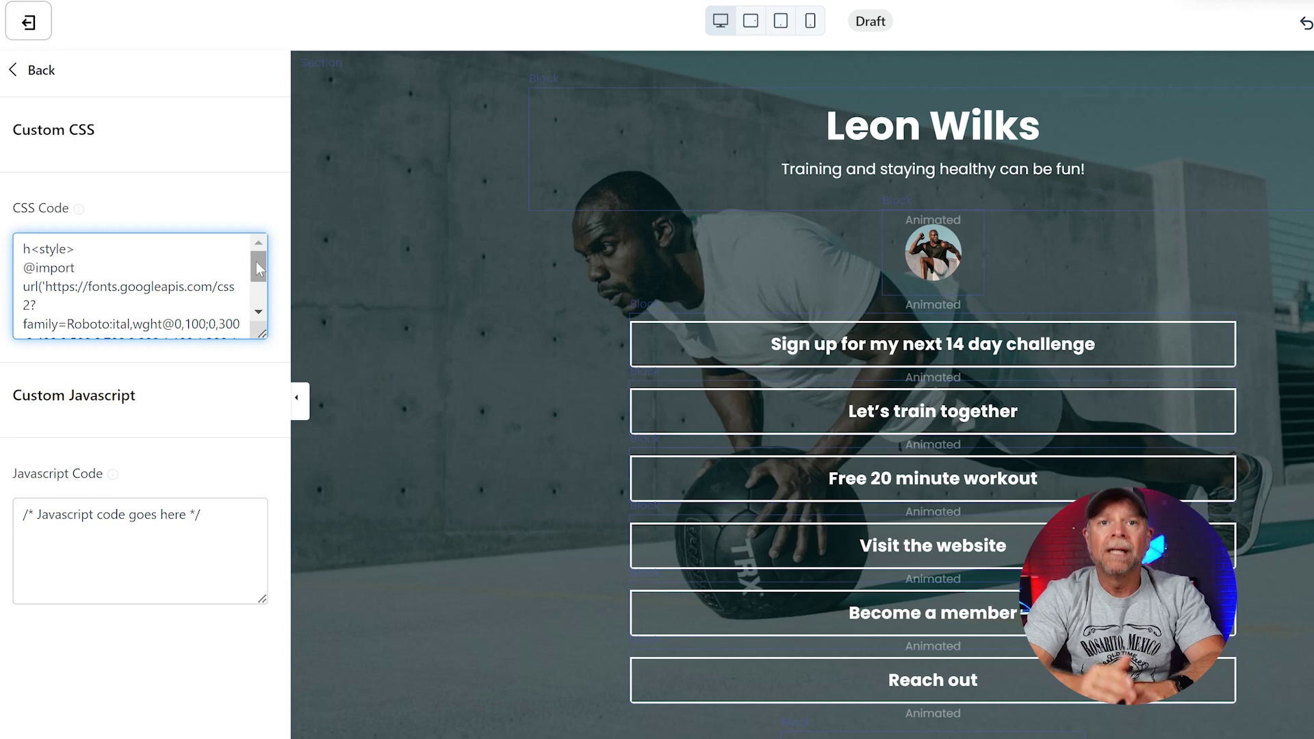
pyautogui.write('{')
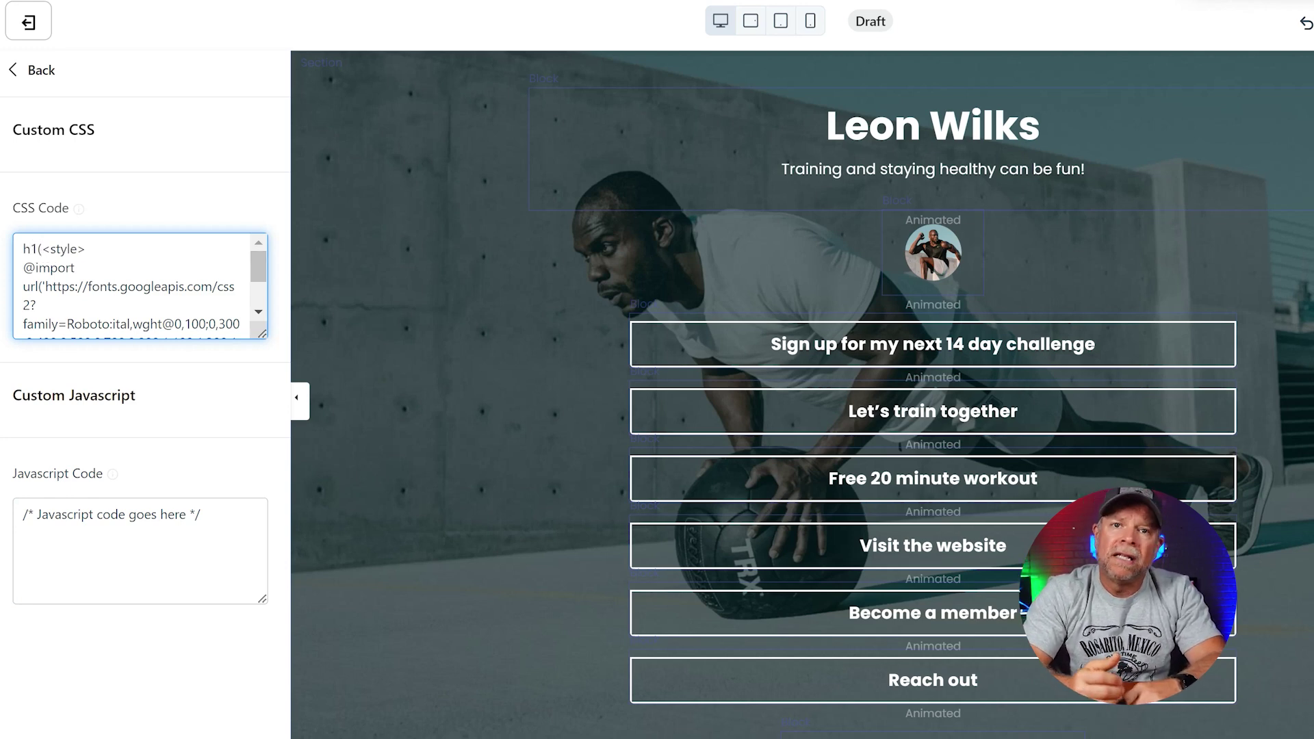
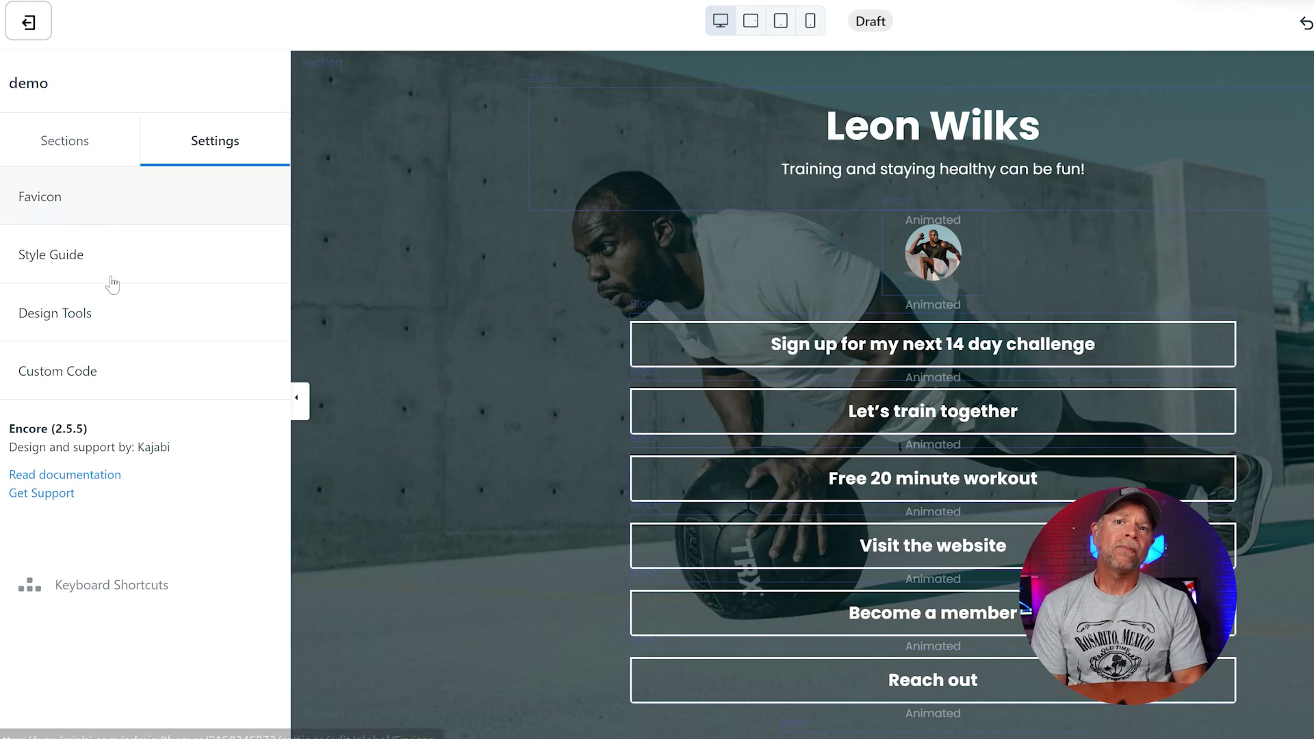
pyautogui.click(100, 396)
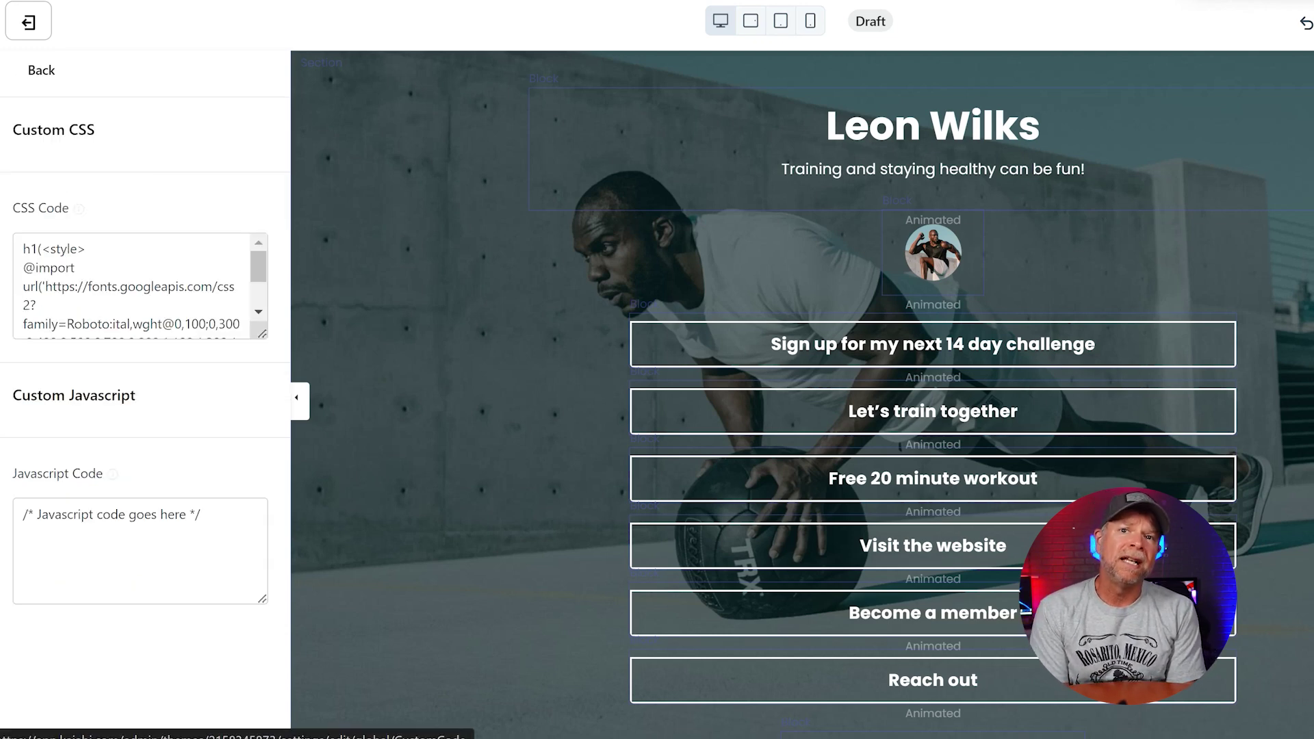
pyautogui.doubleClick(121, 324)
pyautogui.tripleClick(121, 323)
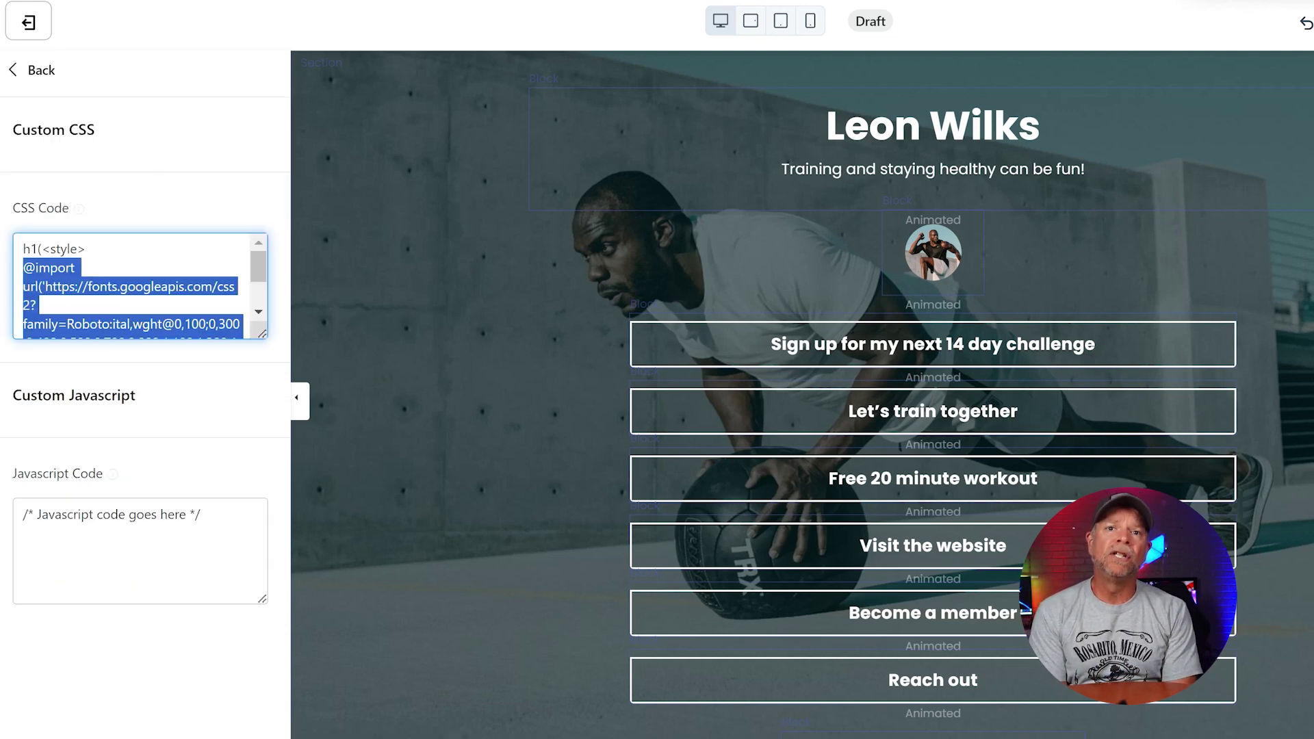
pyautogui.press('BackSpace')
pyautogui.press('BackSpace')
pyautogui.press('BackSpace')
pyautogui.press('BackSpace')
pyautogui.press('BackSpace')
pyautogui.press('BackSpace')
pyautogui.press('BackSpace')
pyautogui.press('BackSpace')
pyautogui.press('BackSpace')
pyautogui.press('BackSpace')
pyautogui.press('BackSpace')
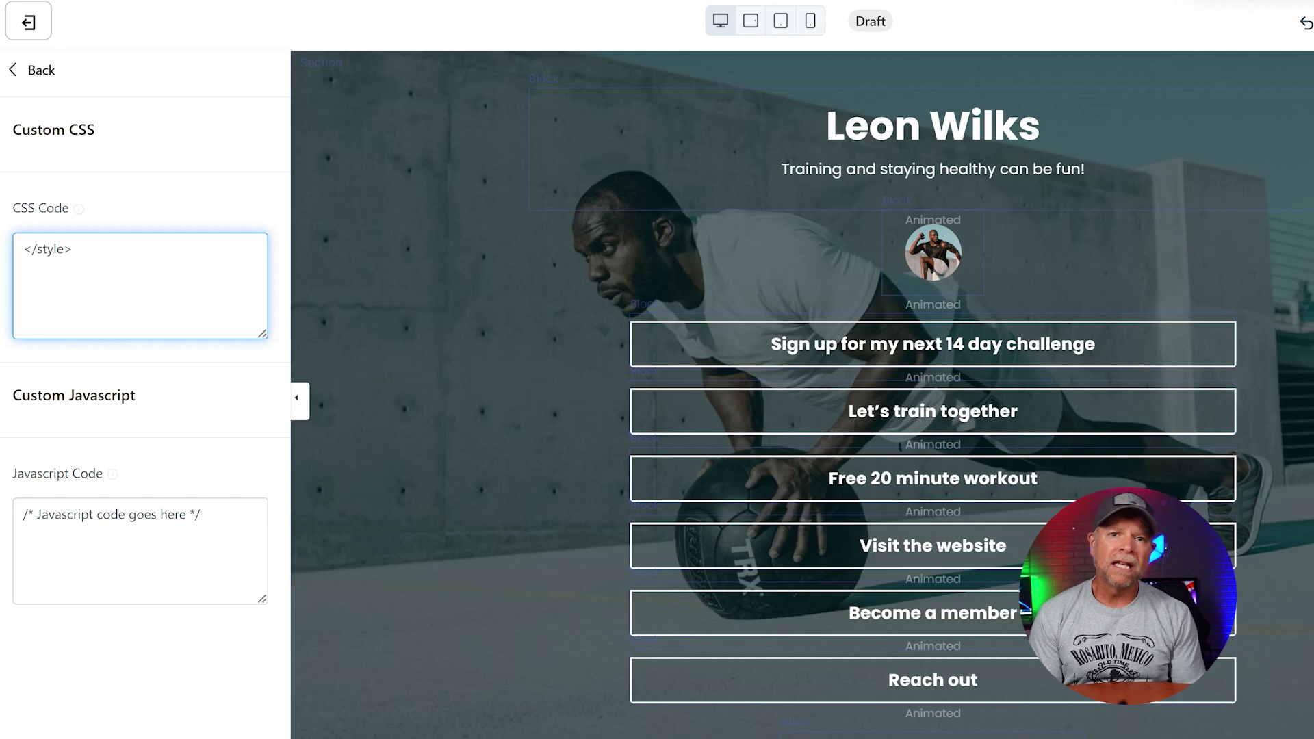
pyautogui.hotkey('shift', 'End')
pyautogui.press('BackSpace')
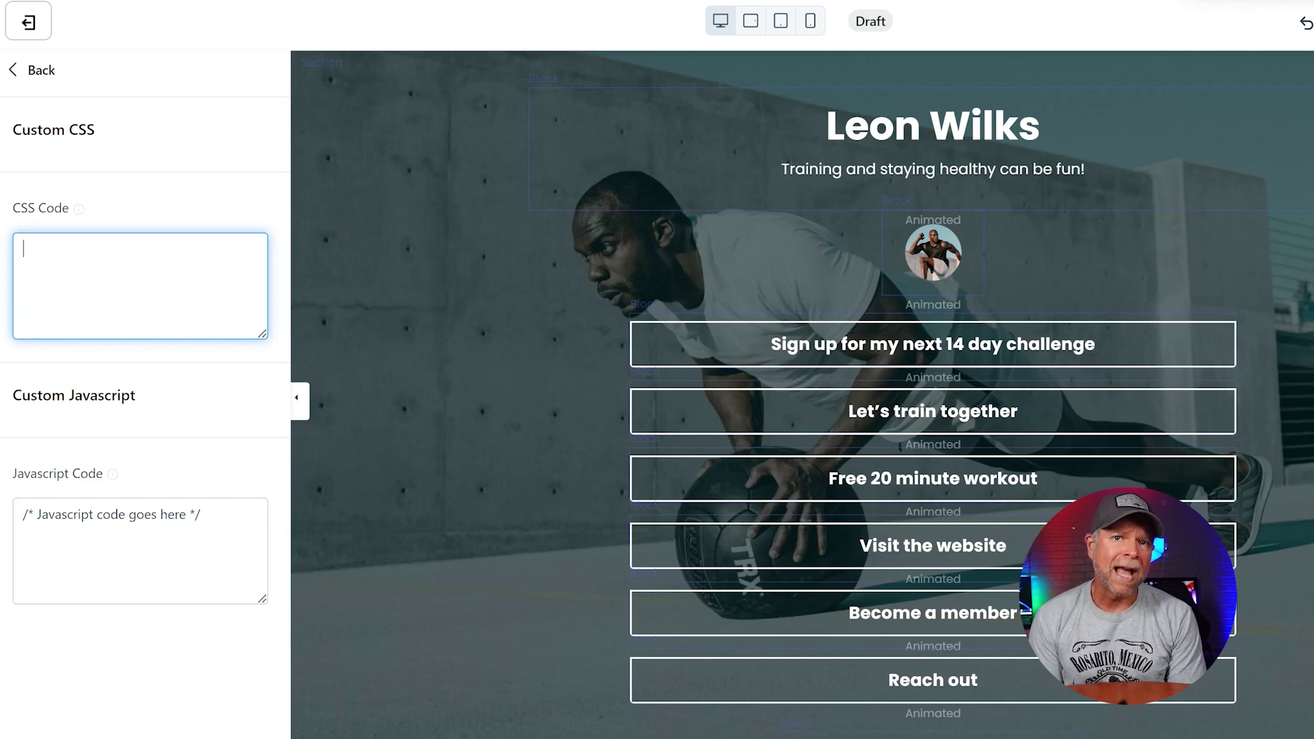
pyautogui.write("<style> @import url('https://fonts.cdnfonts.com/css/supernova-2'); </style>")
pyautogui.scroll(1, 137, 286)
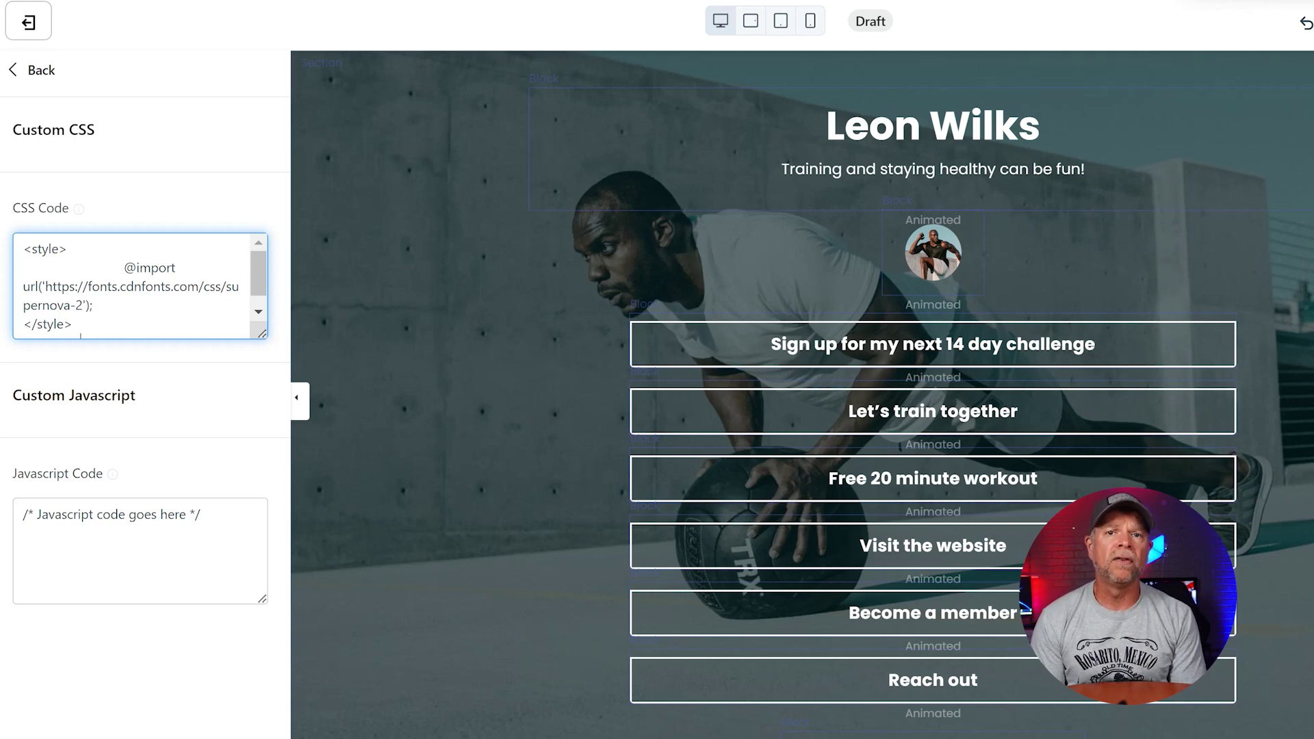
pyautogui.click(80, 349)
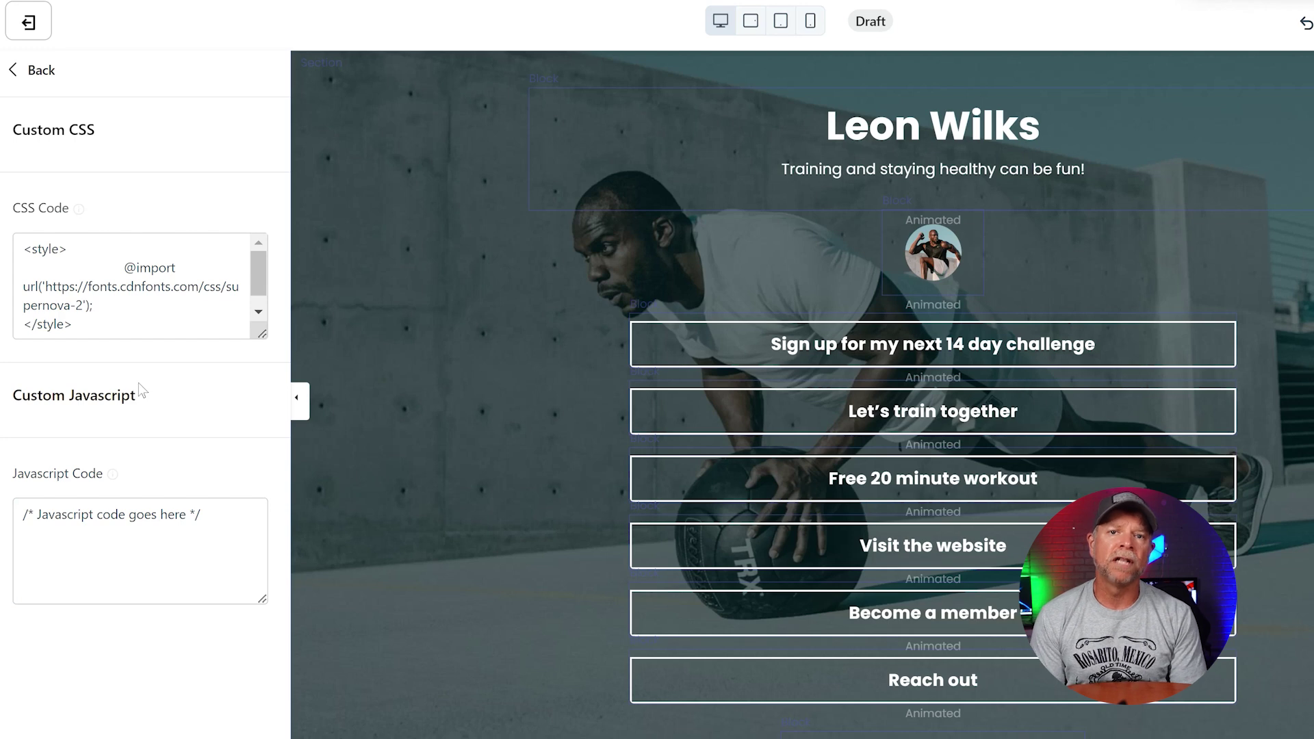
pyautogui.scroll(-1, 130, 286)
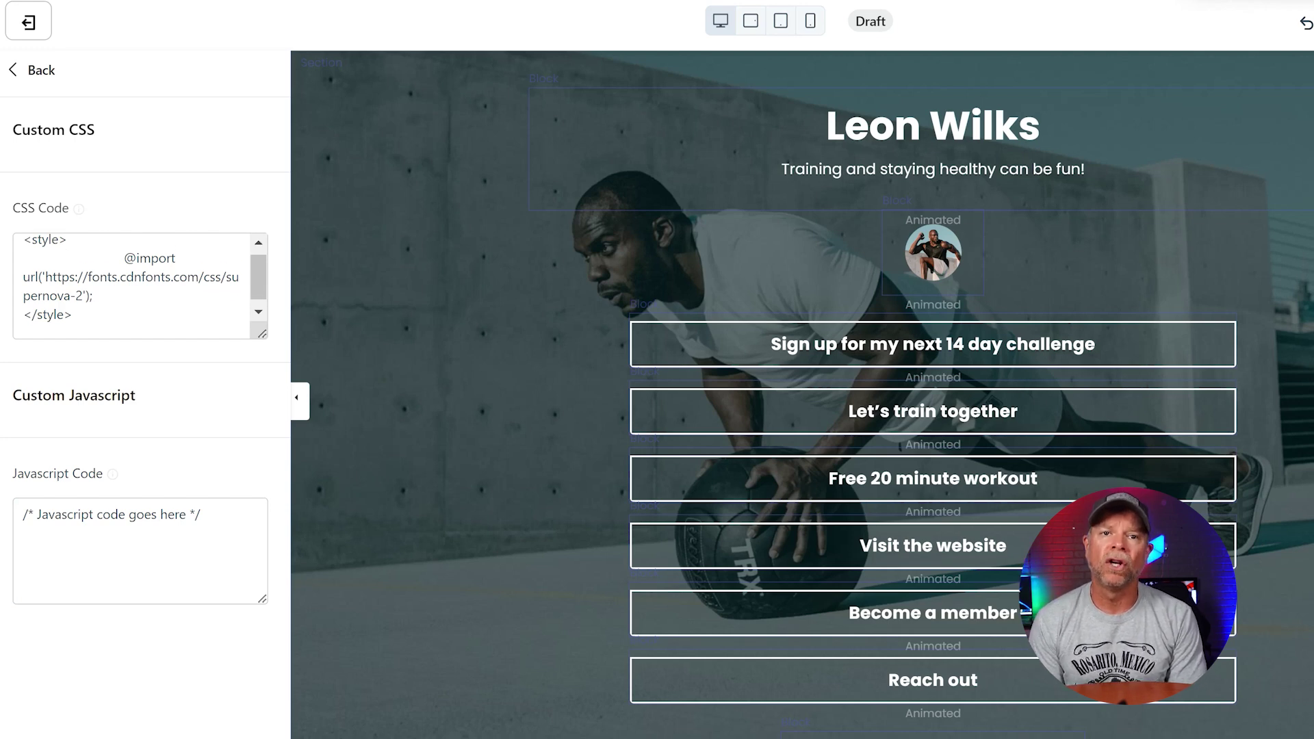
pyautogui.scroll(1, 130, 287)
# Insert "h2(" directly before the opening style tag in the custom CSS code
pyautogui.click(261, 255)
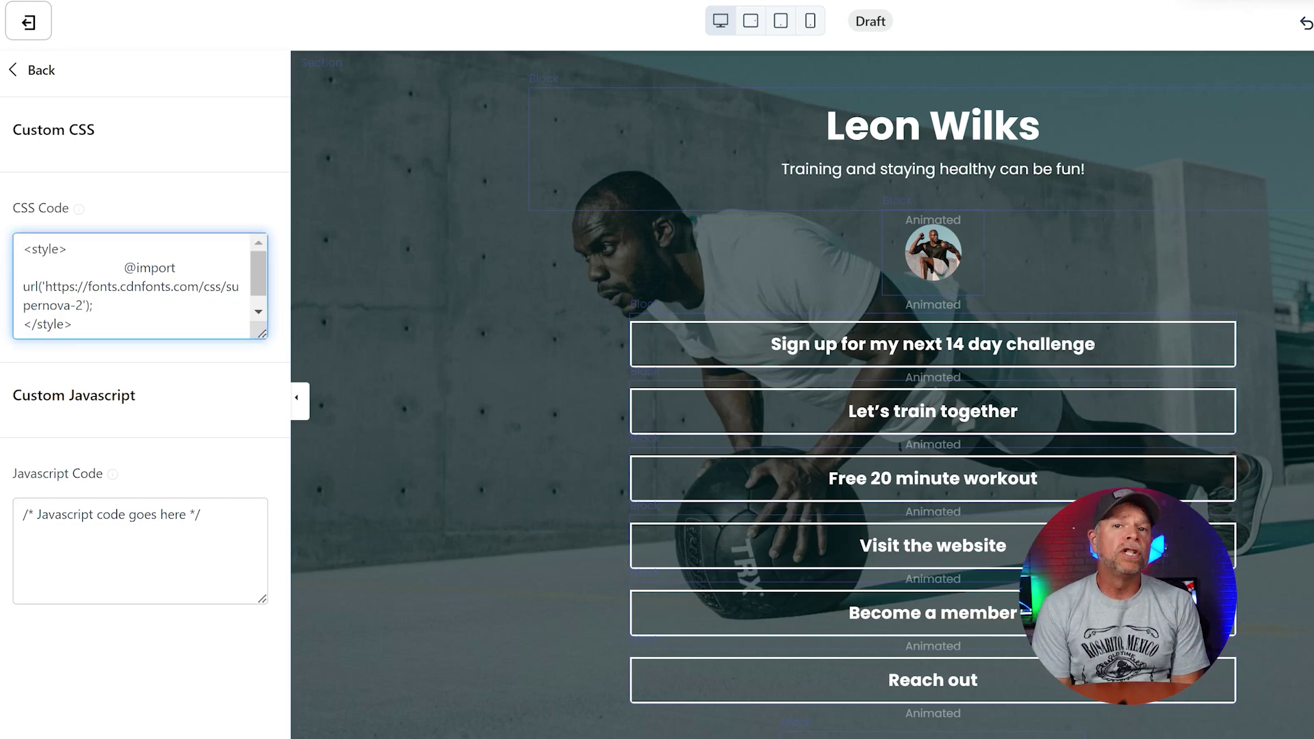
pyautogui.write('h2')
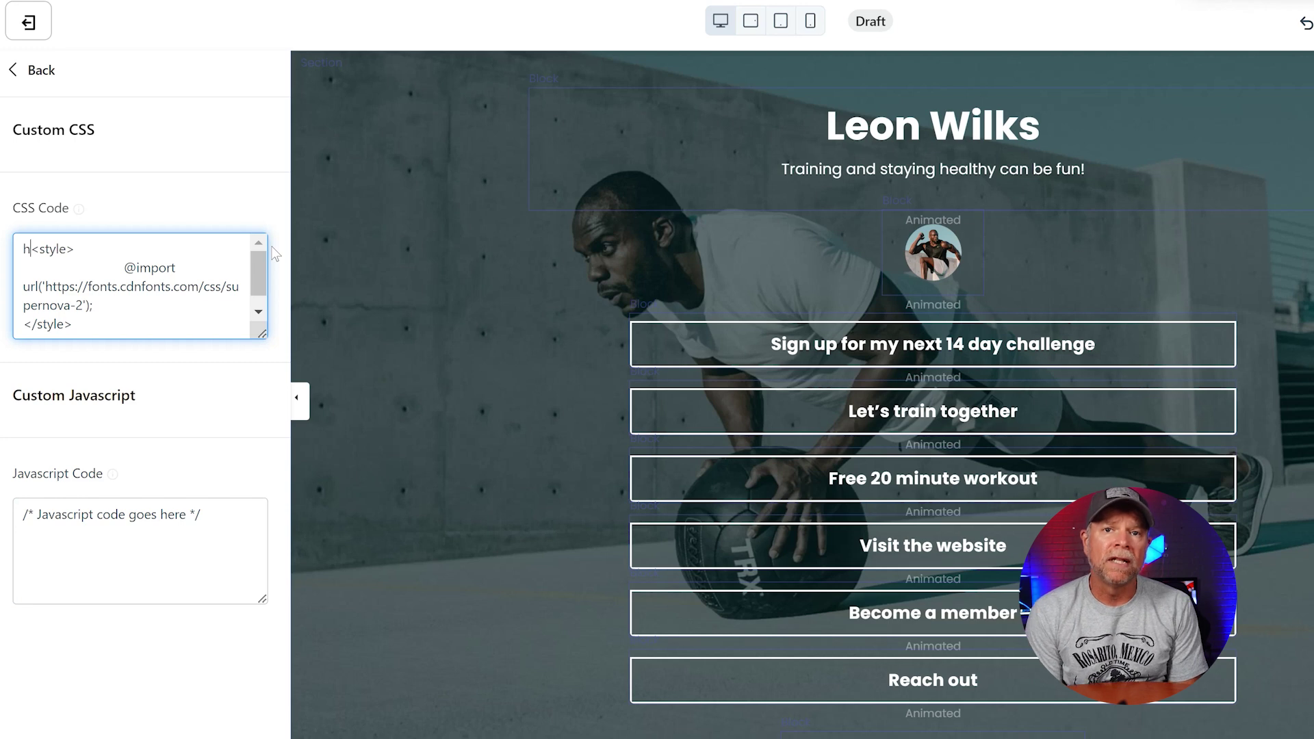
pyautogui.write('{')
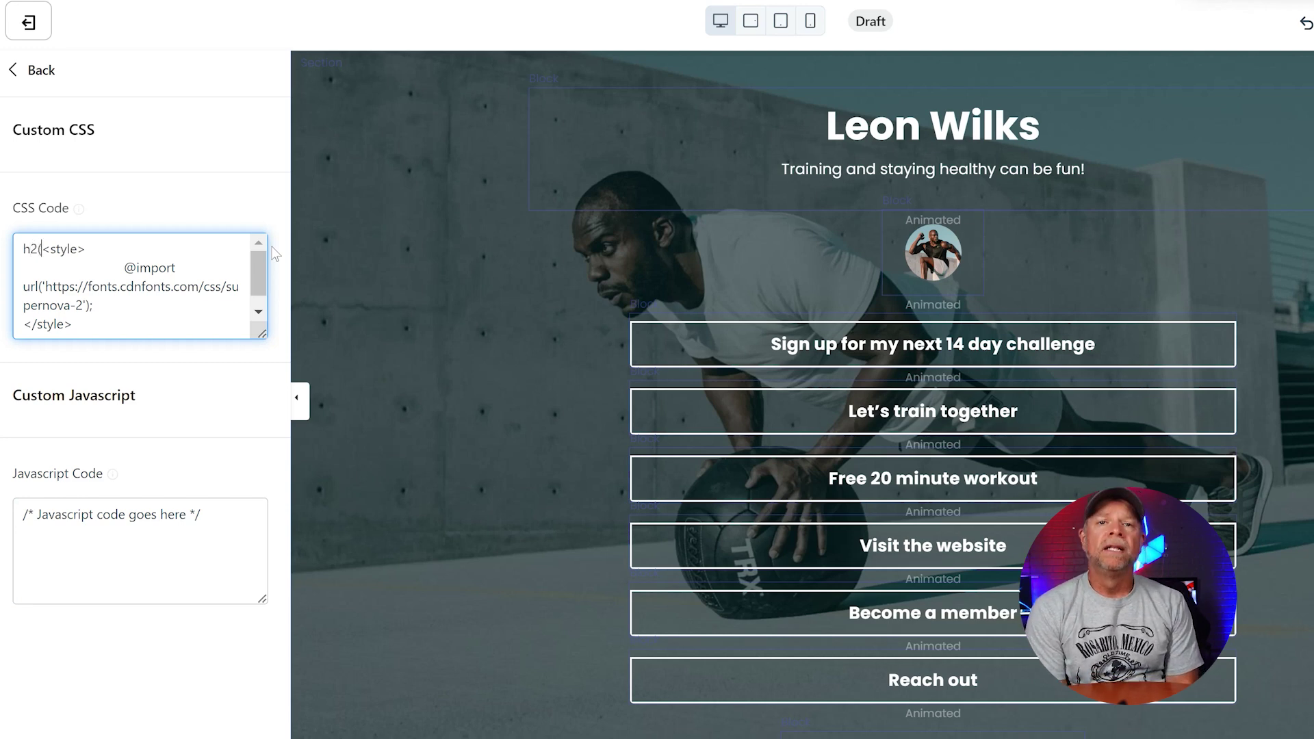